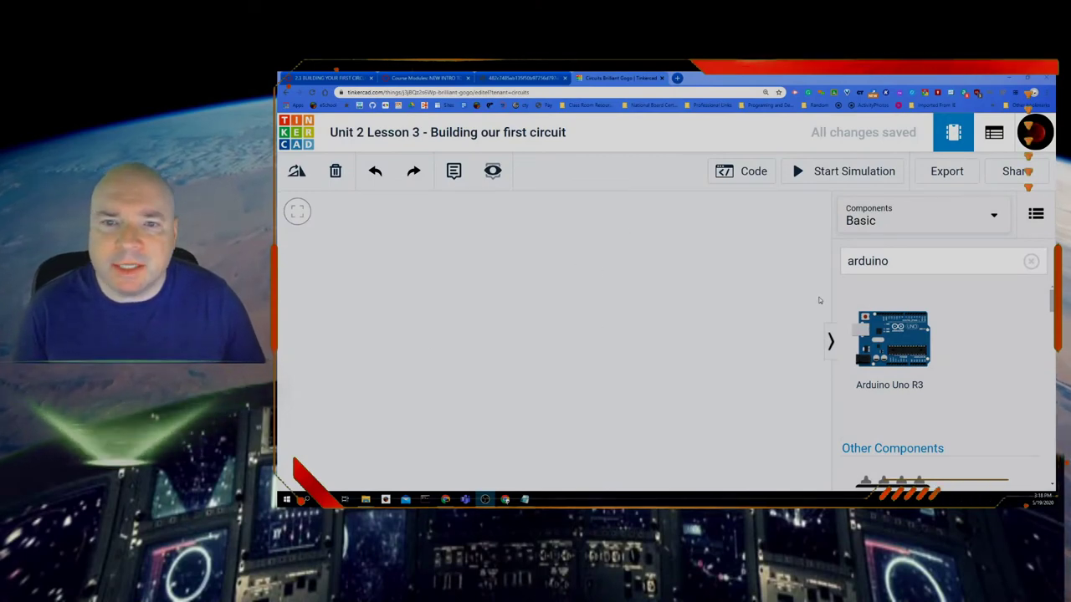
Find the Arduino Uno R3 in the component search and place it on the canvas.
{"action": "left_click", "coordinate": [909, 265]}
{"action": "double_click", "coordinate": [909, 265]}
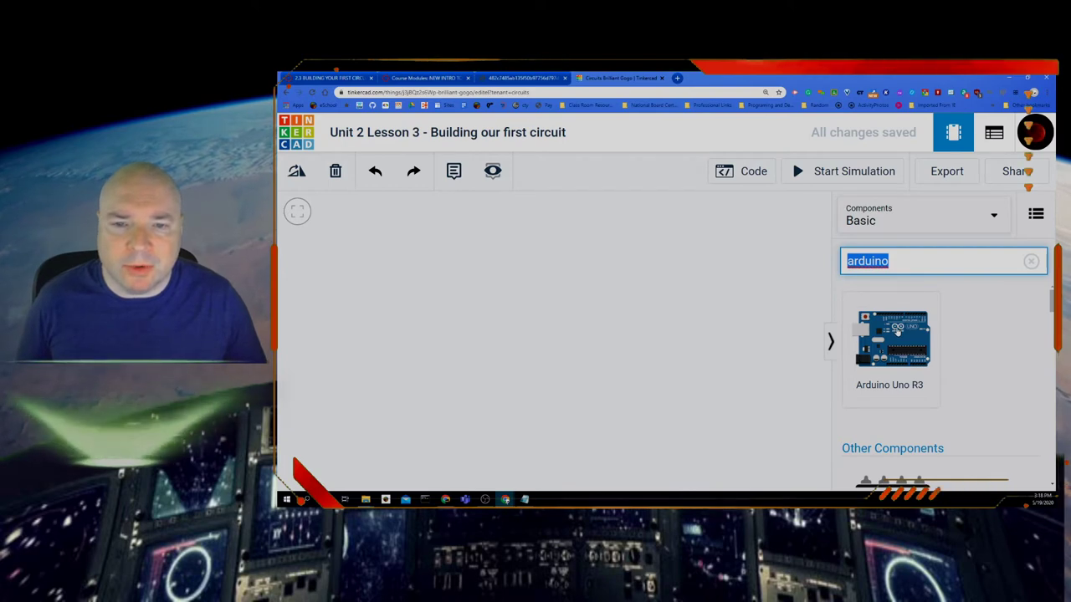
{"action": "left_click_drag", "start_coordinate": [898, 331], "coordinate": [656, 329]}
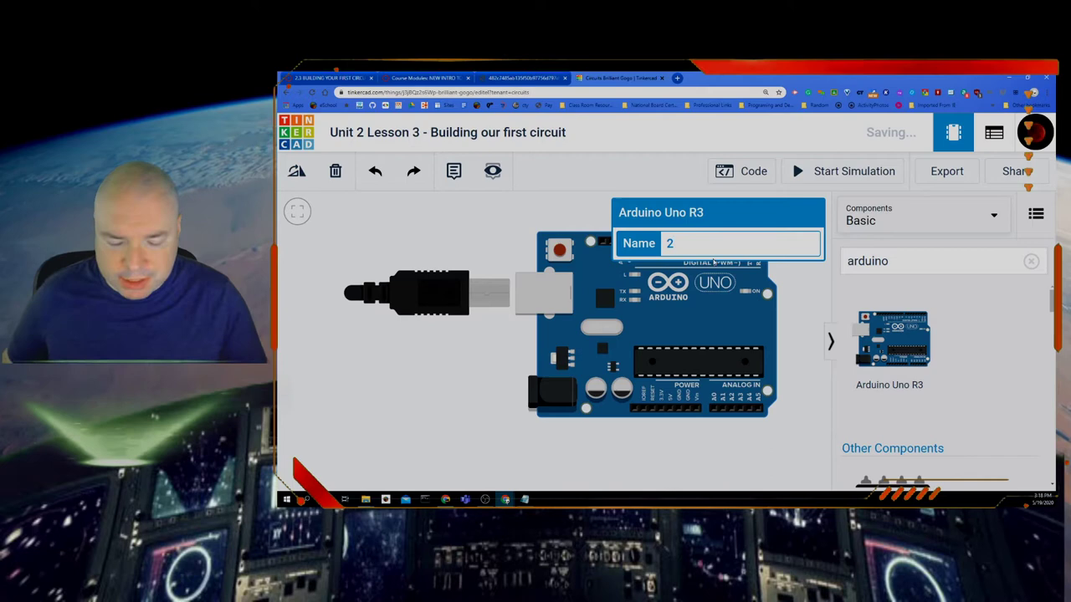
Rename the Arduino board to 'myBoard'.
{"action": "key", "text": "BackSpace"}
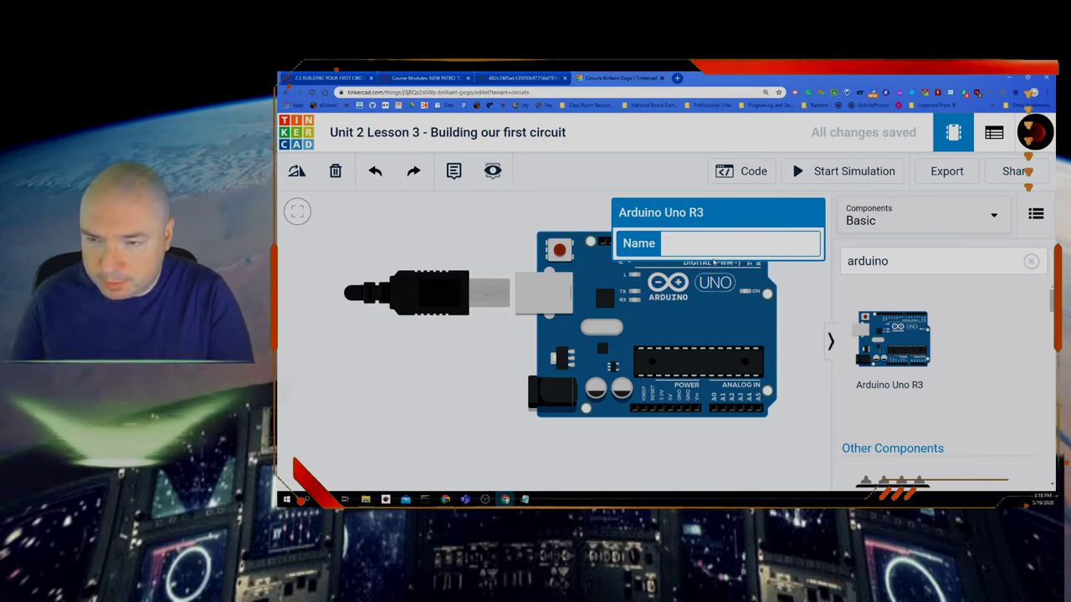
{"action": "type", "text": "mybo"}
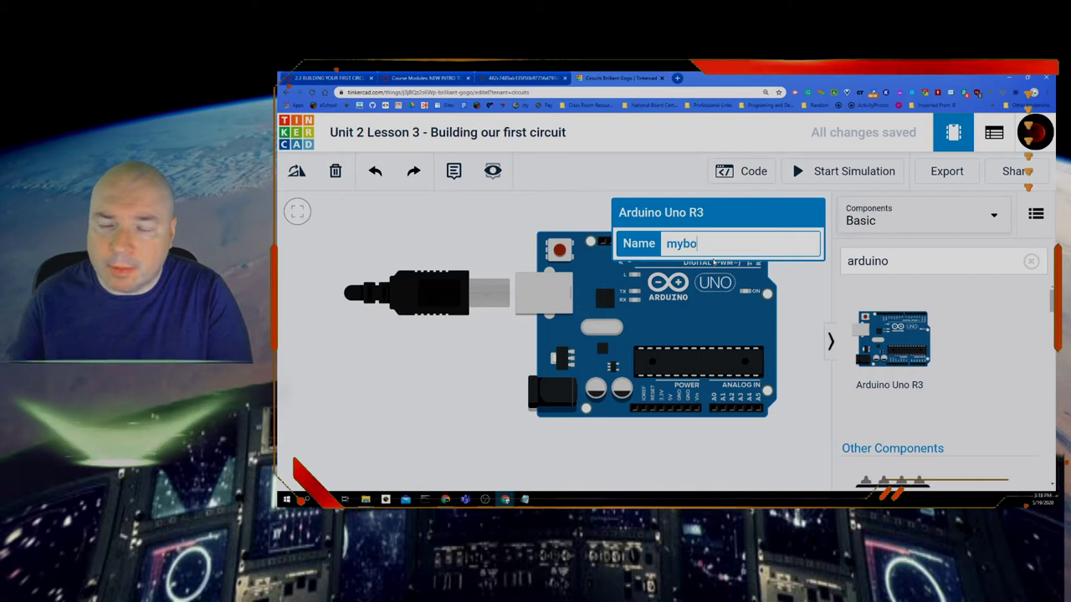
{"action": "key", "text": "BackSpace"}
{"action": "key", "text": "BackSpace"}
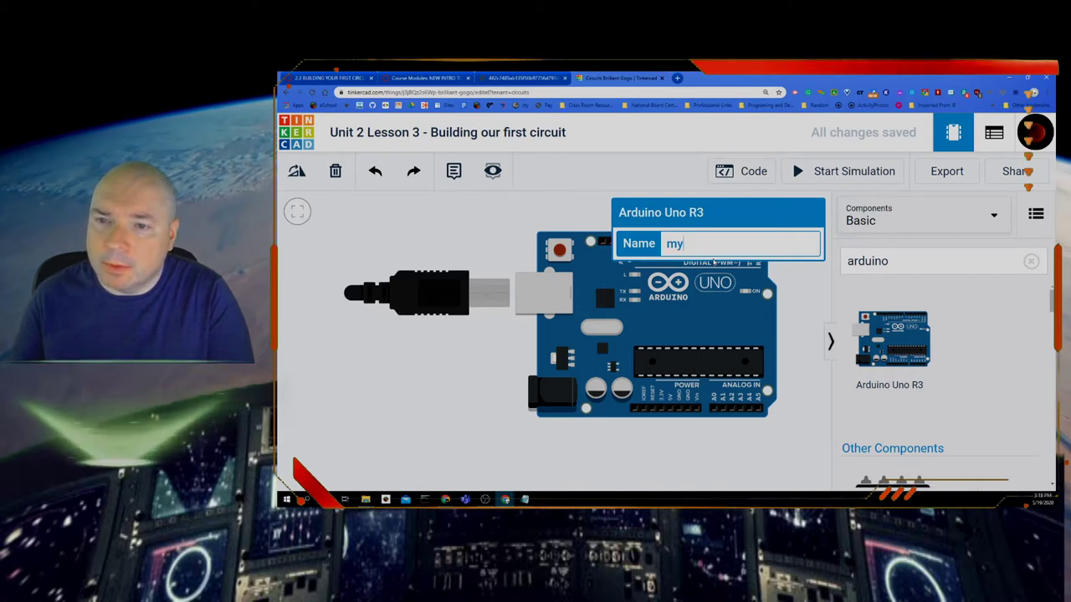
{"action": "type", "text": "Board"}
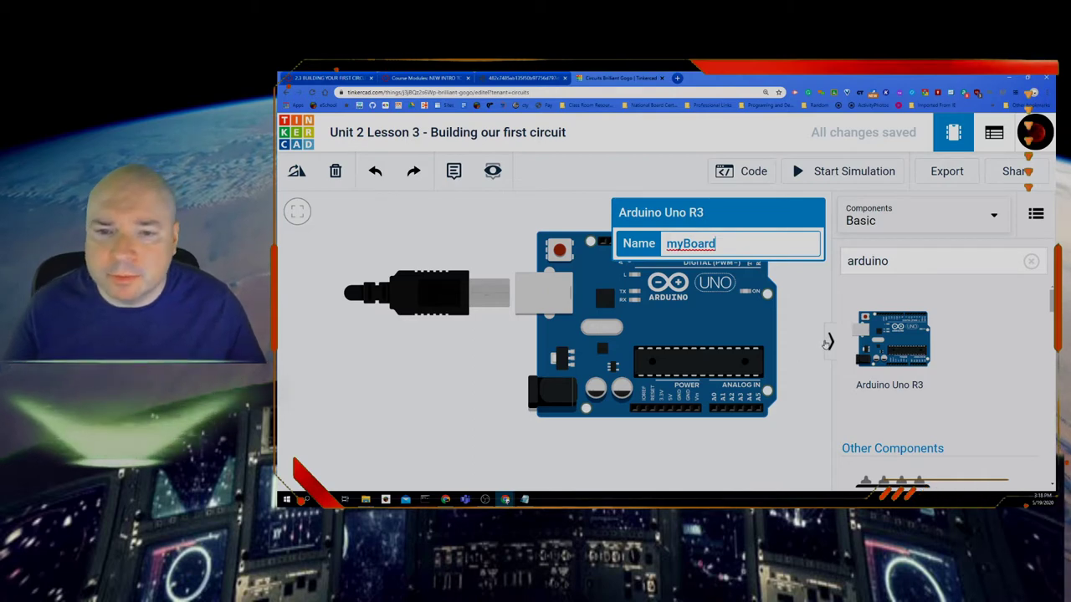
{"action": "left_click", "coordinate": [804, 360]}
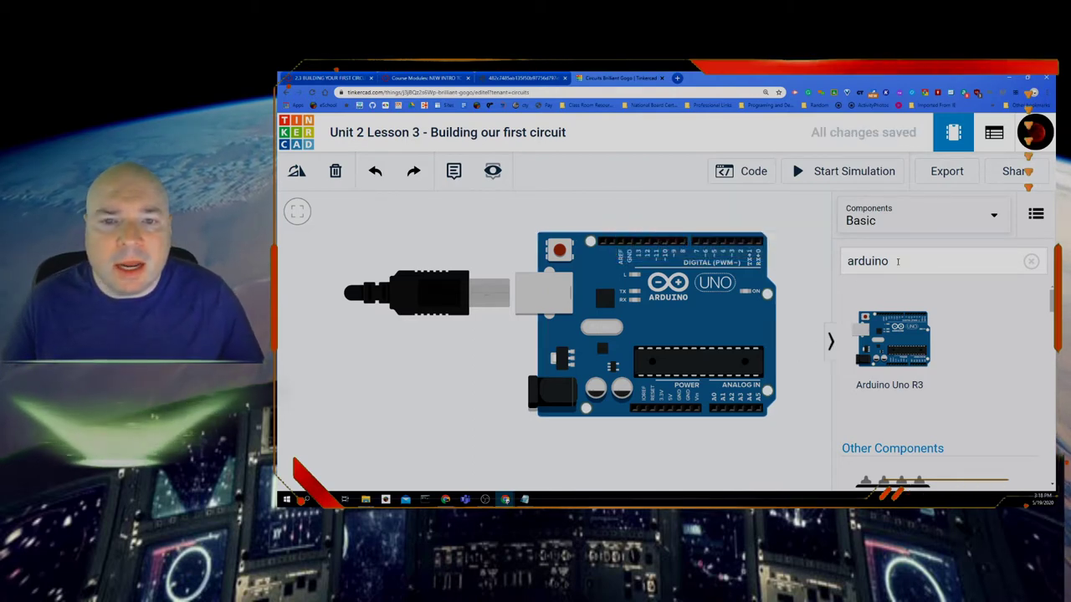
Clear the component search and move the Arduino board further left.
{"action": "left_click", "coordinate": [1031, 262]}
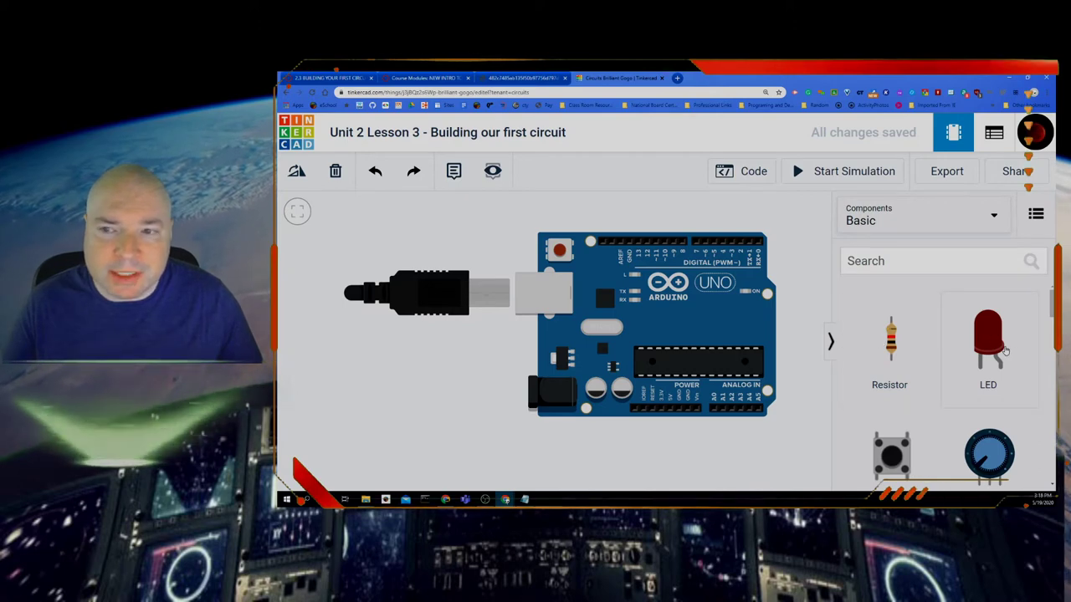
{"action": "left_click_drag", "start_coordinate": [703, 330], "coordinate": [567, 344]}
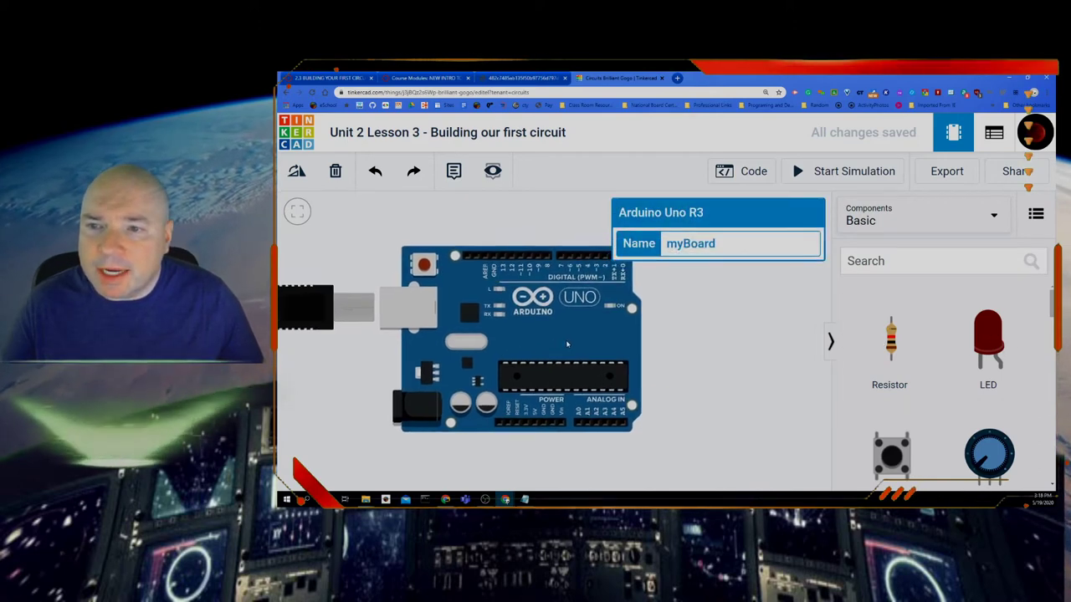
{"action": "left_click", "coordinate": [726, 285]}
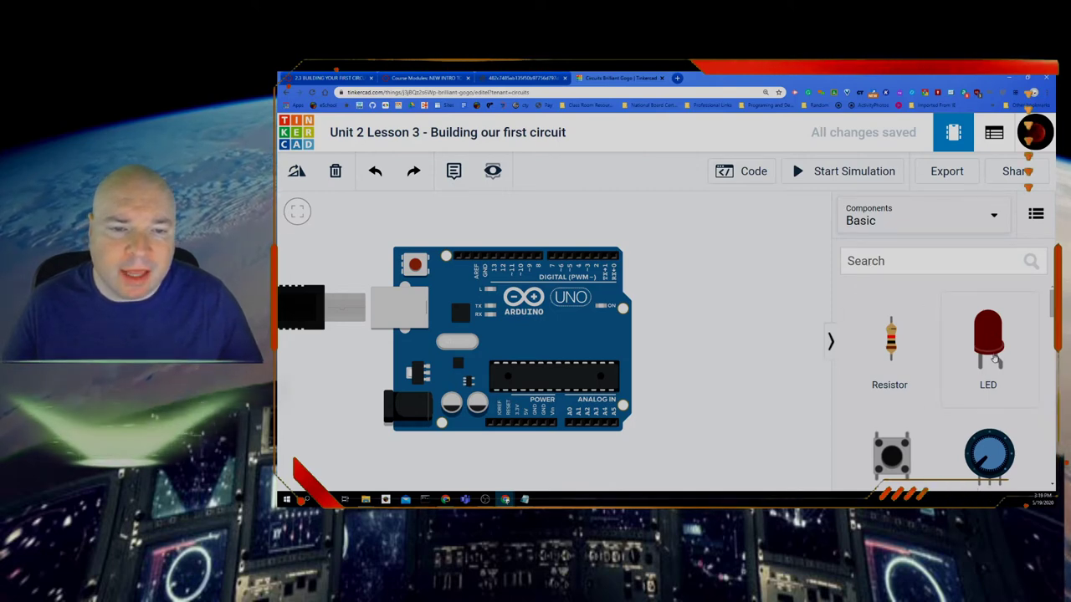
Add an LED above the board, name it 'LEDone' and set its colour to Blue.
{"action": "left_click_drag", "start_coordinate": [990, 361], "coordinate": [697, 234]}
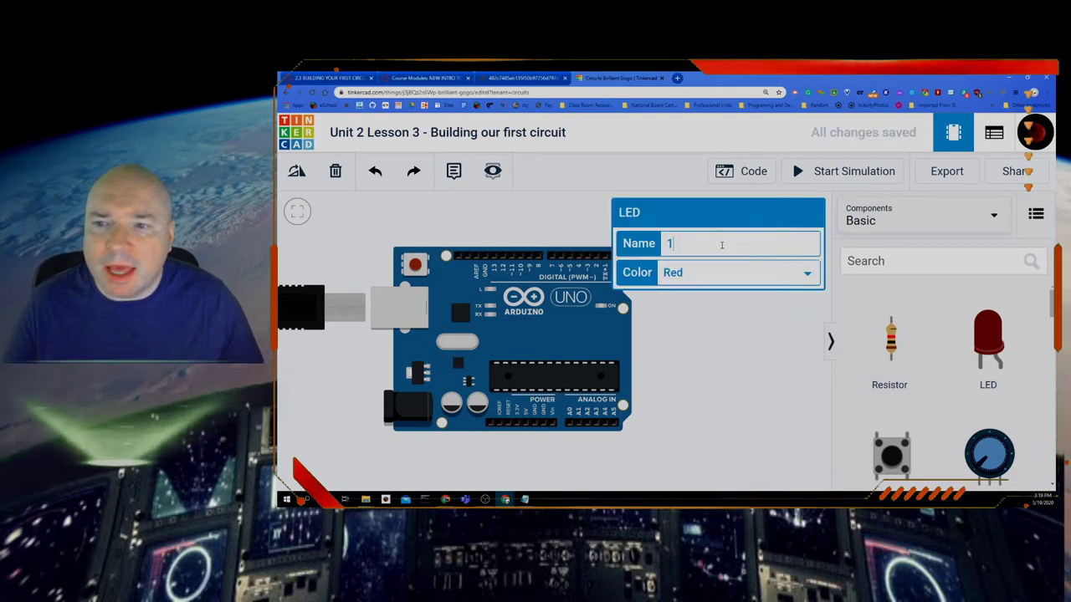
{"action": "double_click", "coordinate": [664, 243]}
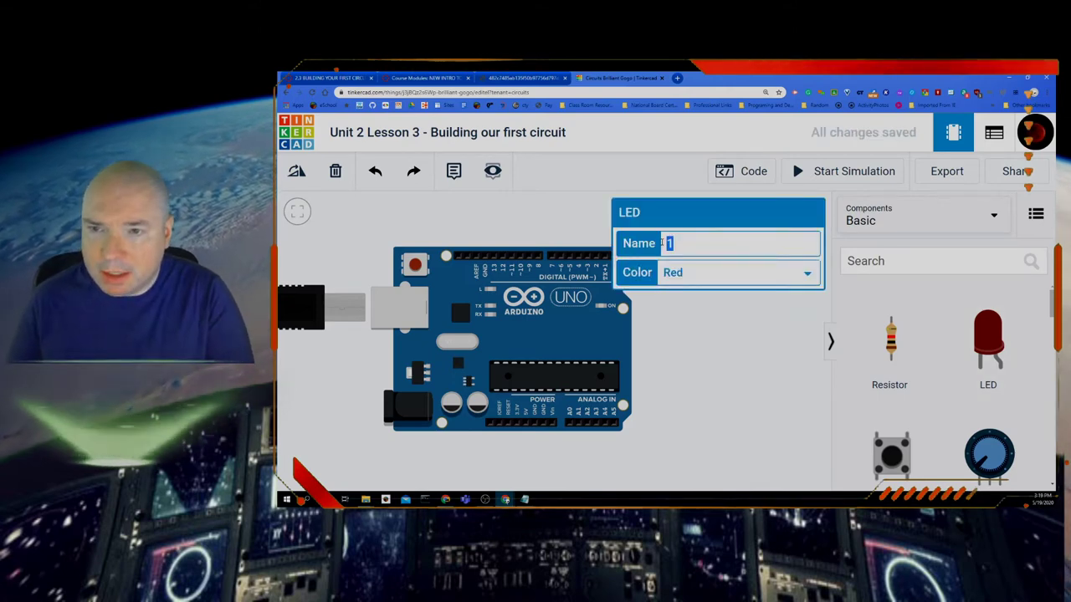
{"action": "type", "text": "LED"}
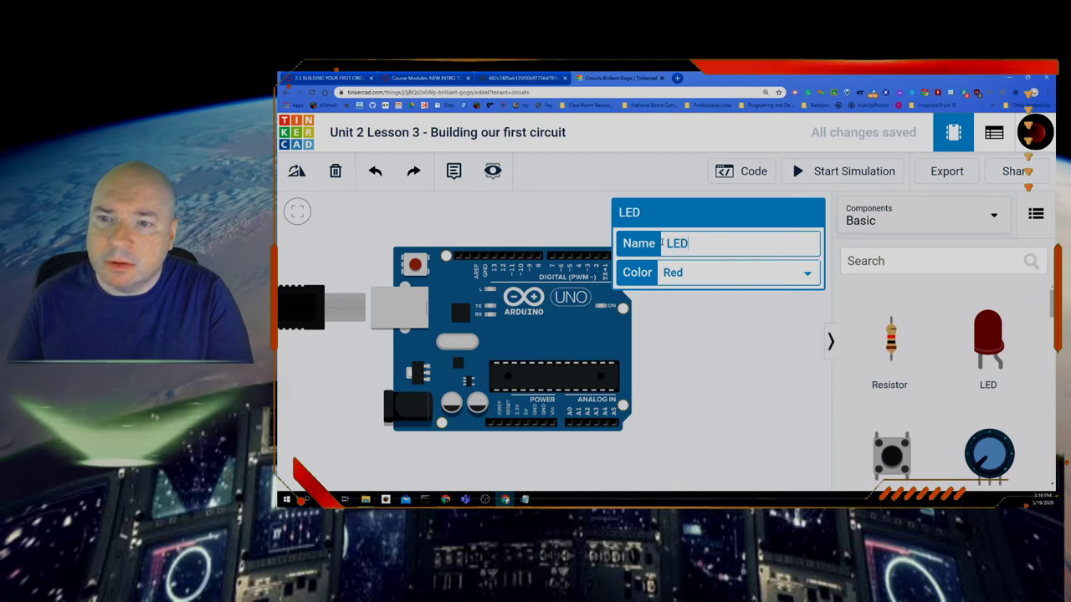
{"action": "type", "text": "one"}
{"action": "left_click", "coordinate": [675, 274]}
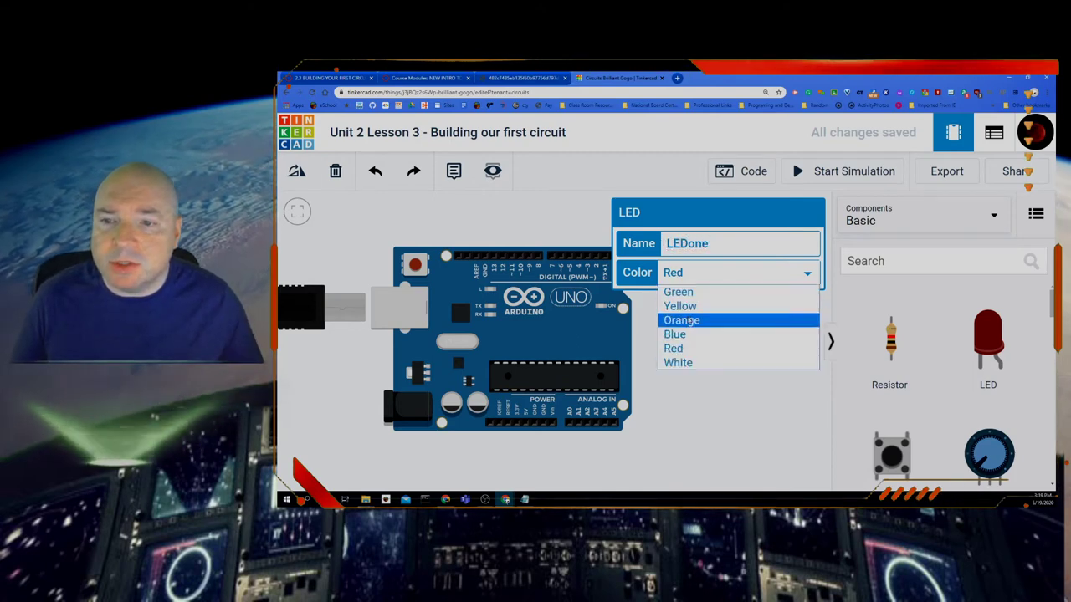
{"action": "left_click", "coordinate": [688, 334]}
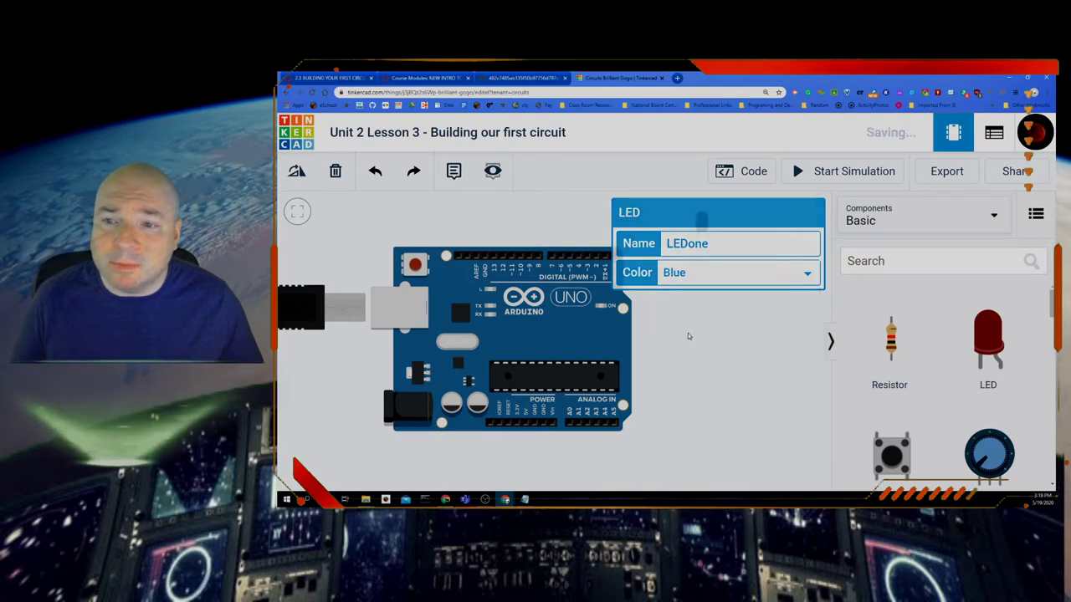
{"action": "left_click", "coordinate": [688, 333]}
{"action": "left_click", "coordinate": [693, 222]}
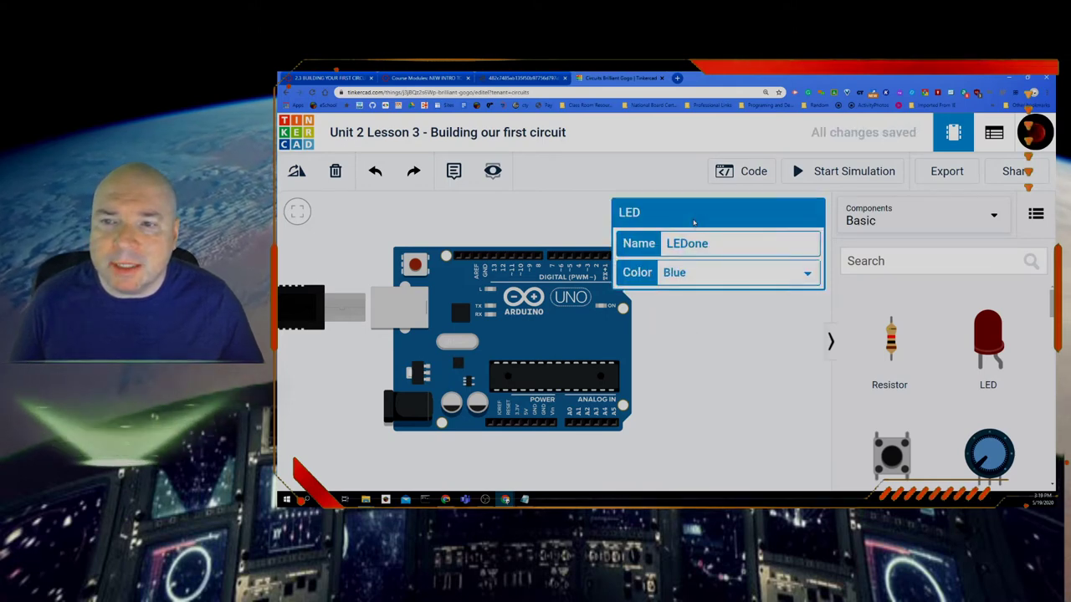
{"action": "left_click", "coordinate": [778, 318]}
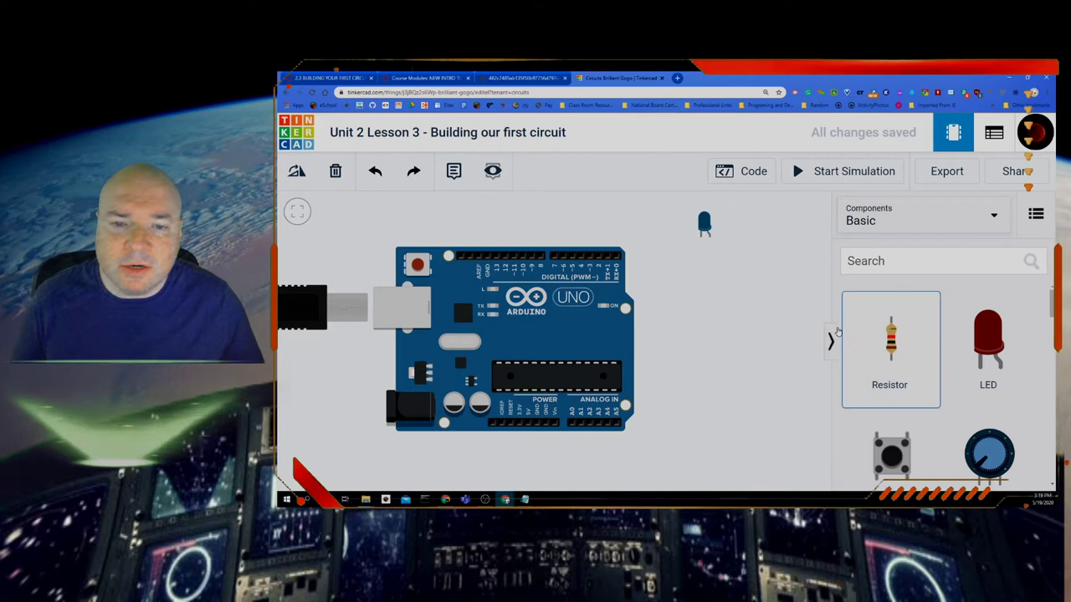
Place a resistor next to the LED, named 'resistorOne' with resistance 330.
{"action": "left_click_drag", "start_coordinate": [837, 331], "coordinate": [760, 219]}
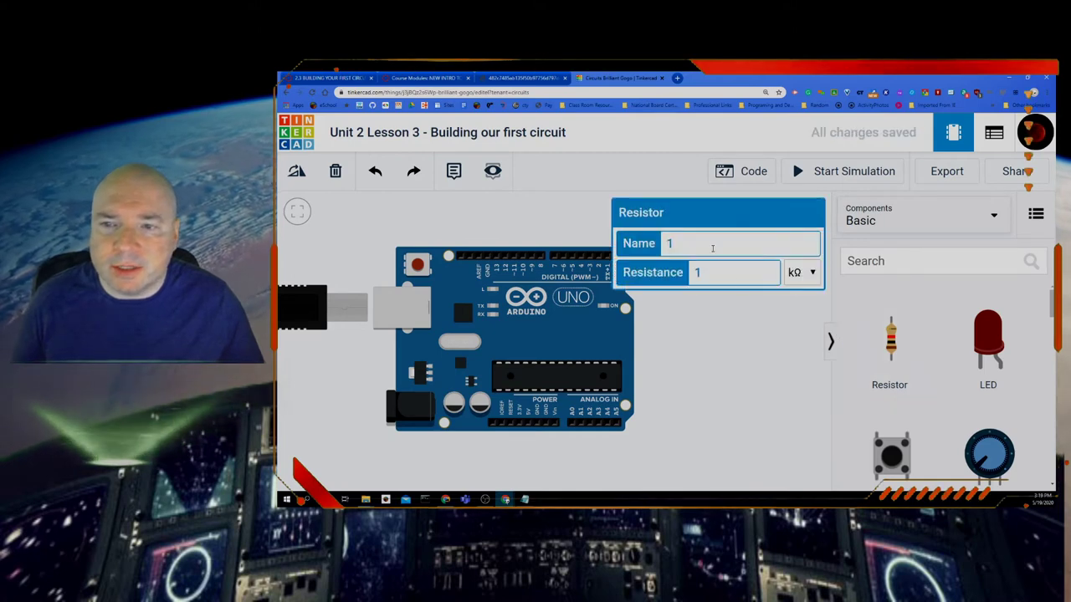
{"action": "left_click", "coordinate": [713, 244]}
{"action": "key", "text": "BackSpace"}
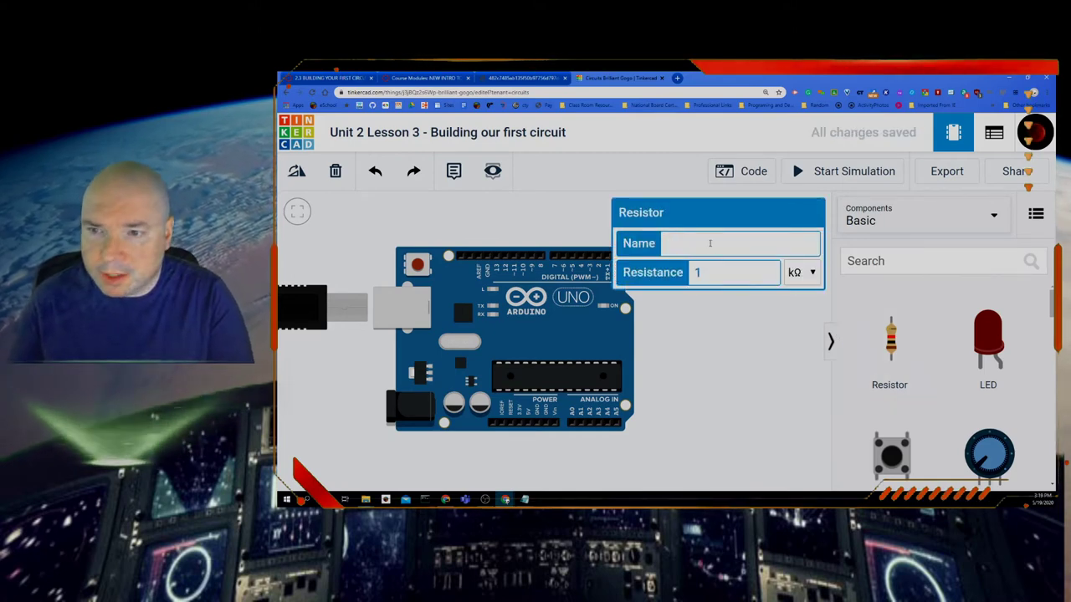
{"action": "type", "text": "resi"}
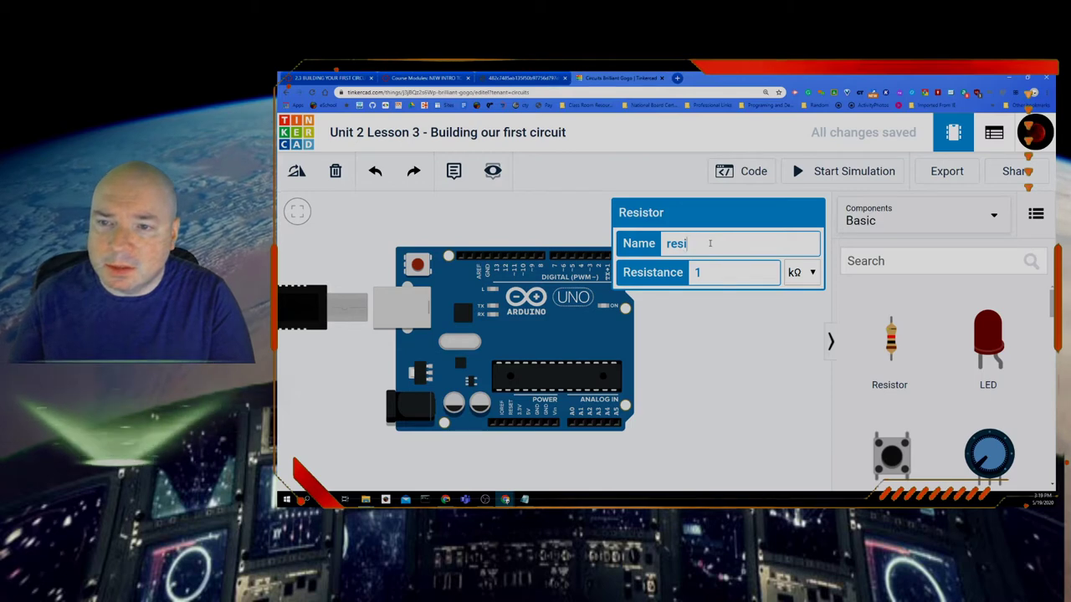
{"action": "type", "text": "stor"}
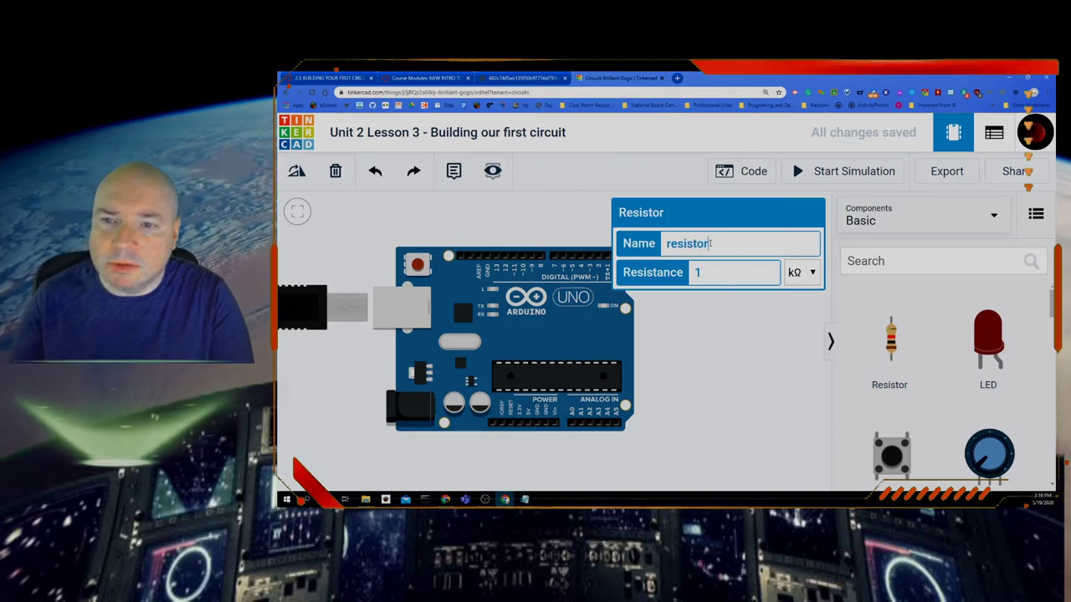
{"action": "type", "text": "One"}
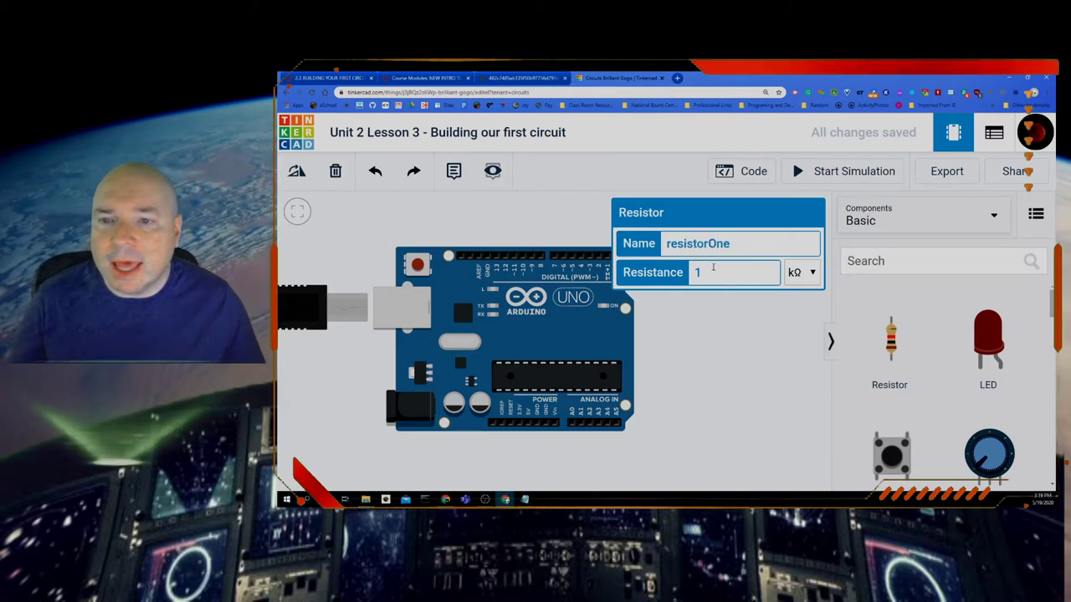
{"action": "key", "text": "Tab"}
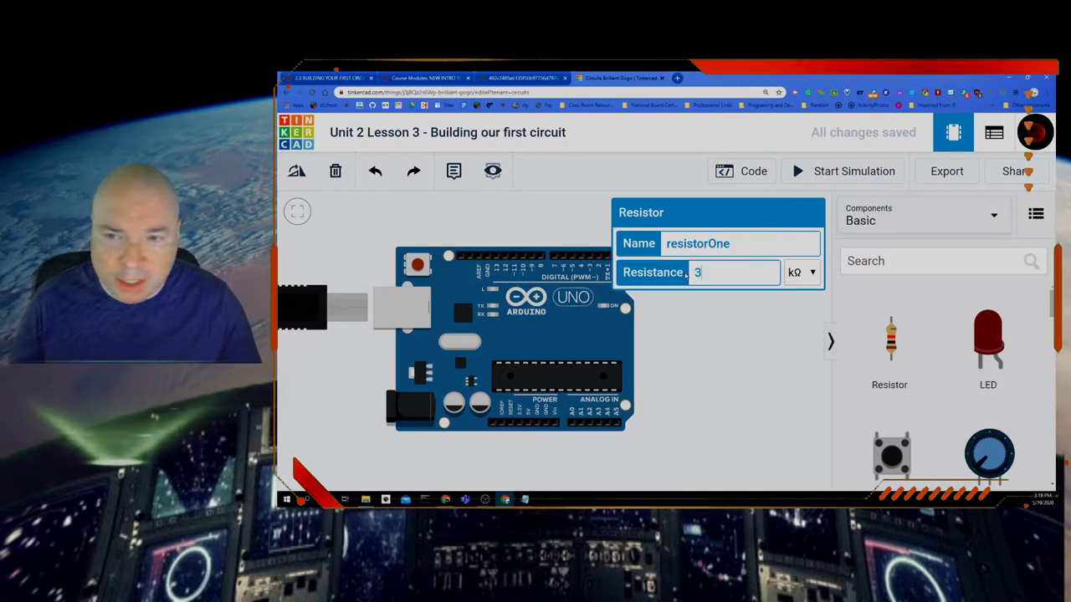
{"action": "type", "text": "330"}
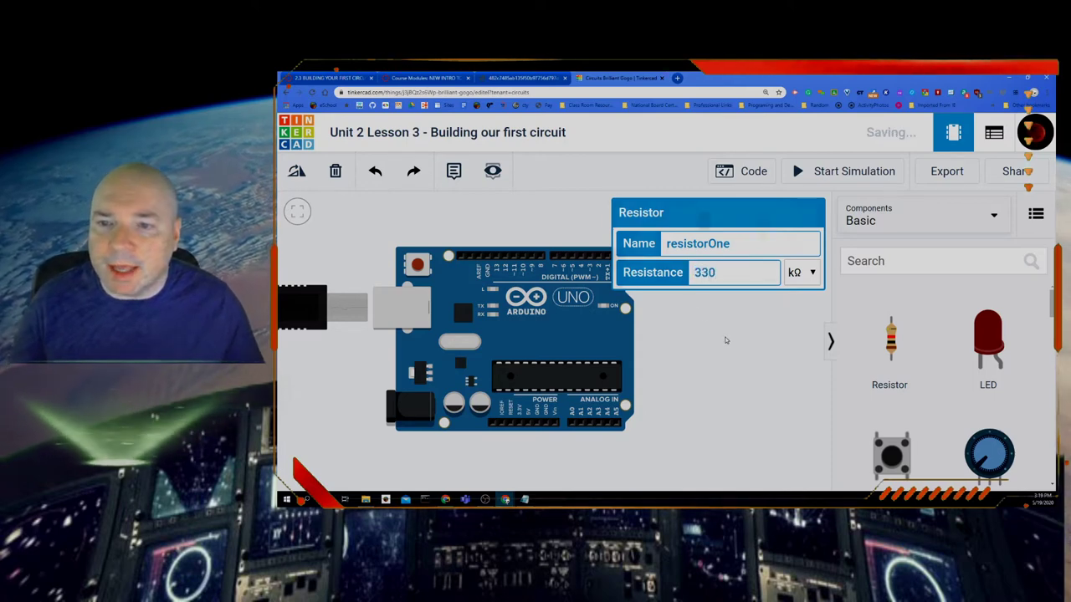
{"action": "left_click", "coordinate": [725, 341]}
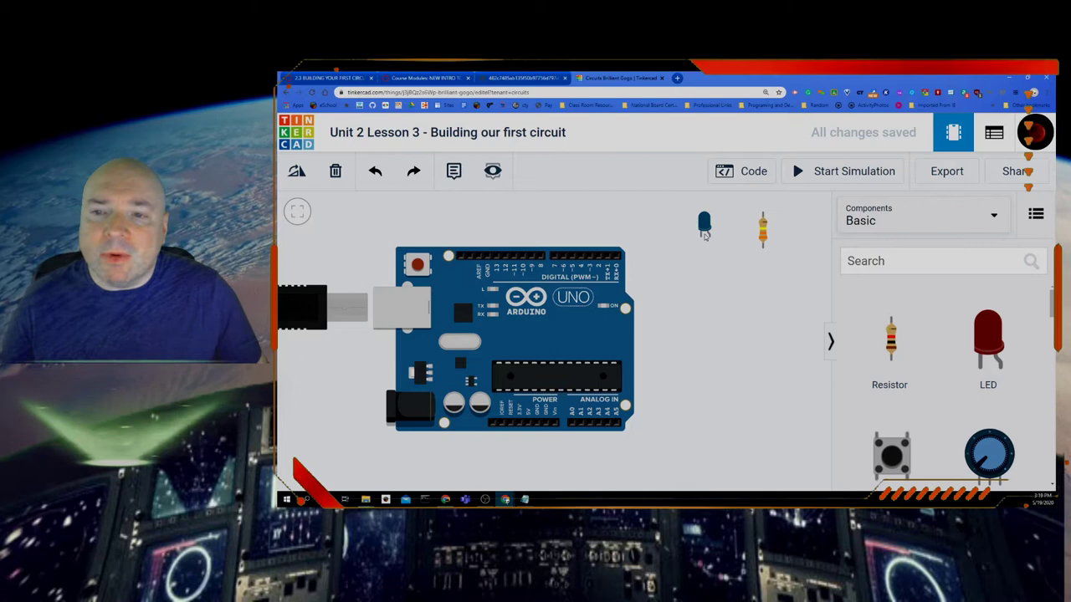
Search the component library for 'breadboard'.
{"action": "left_click", "coordinate": [881, 262]}
{"action": "type", "text": "b"}
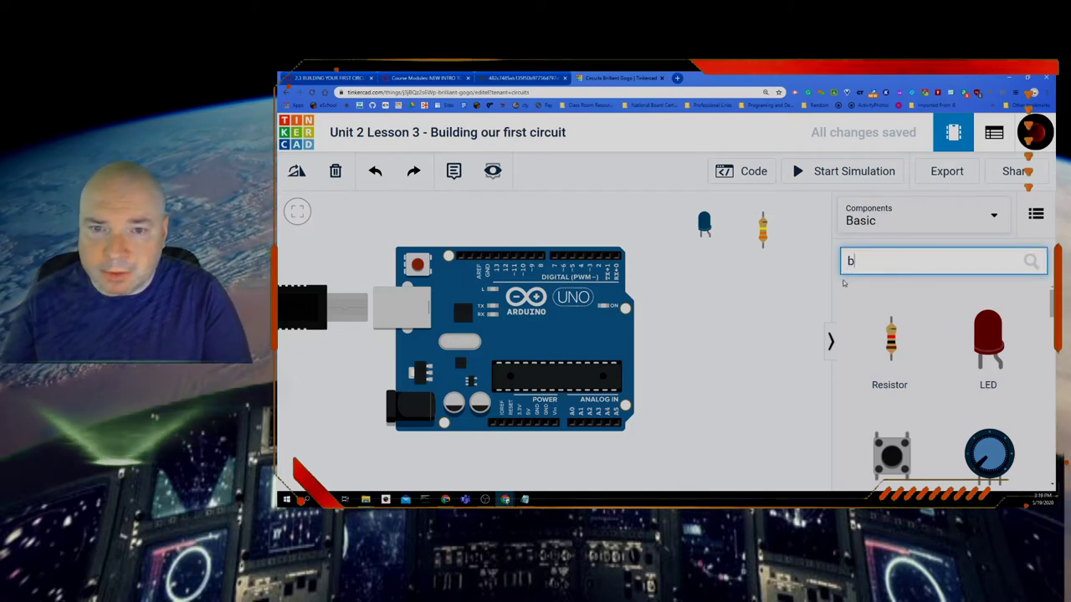
{"action": "type", "text": "rea"}
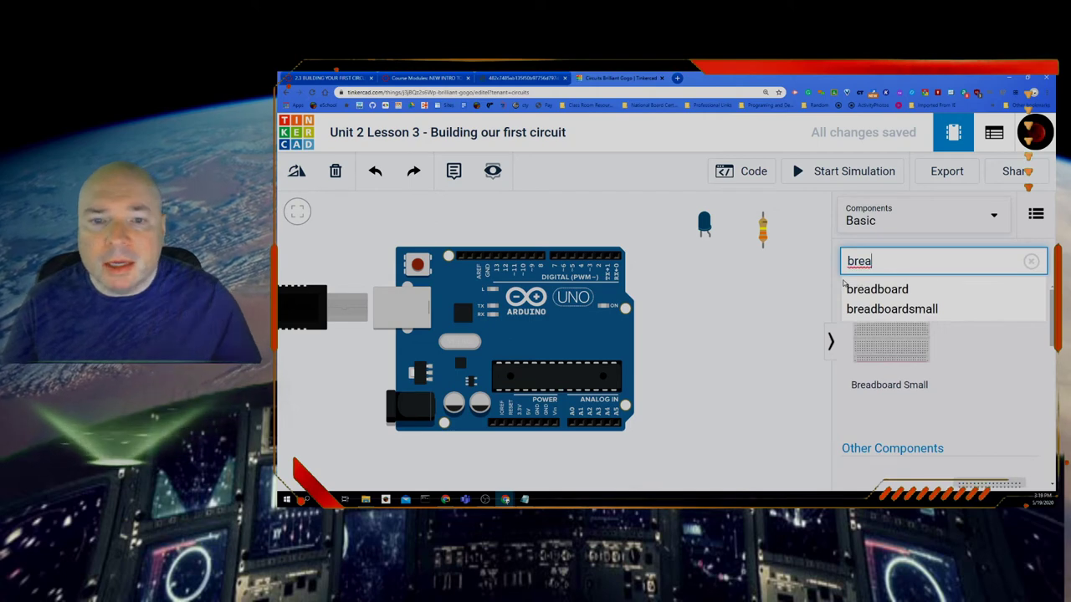
{"action": "left_click", "coordinate": [890, 303]}
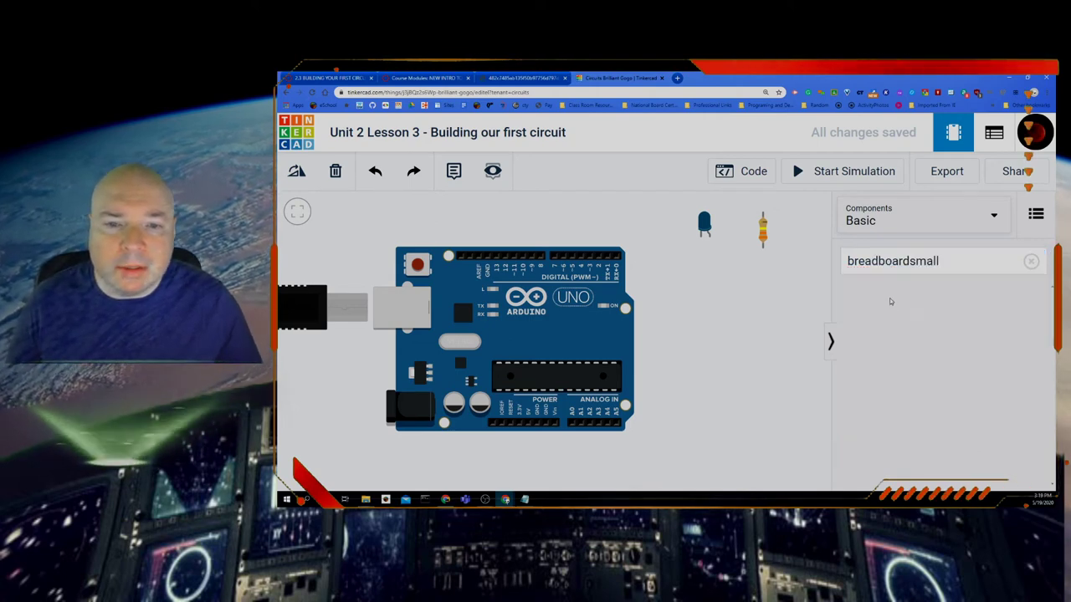
{"action": "left_click", "coordinate": [910, 261]}
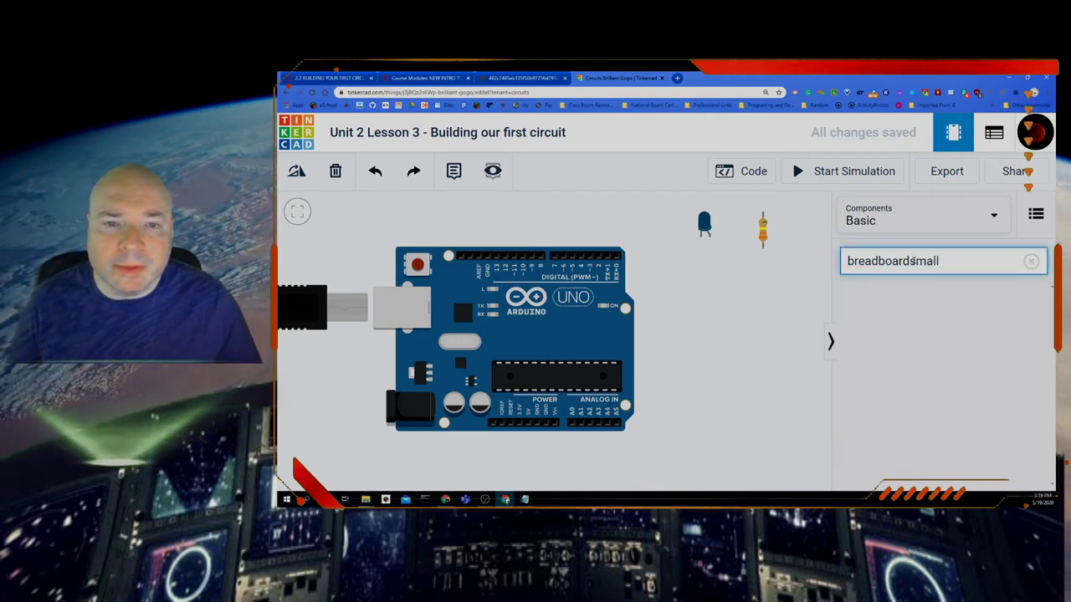
{"action": "left_click_drag", "start_coordinate": [910, 261], "coordinate": [946, 260]}
{"action": "key", "text": "BackSpace"}
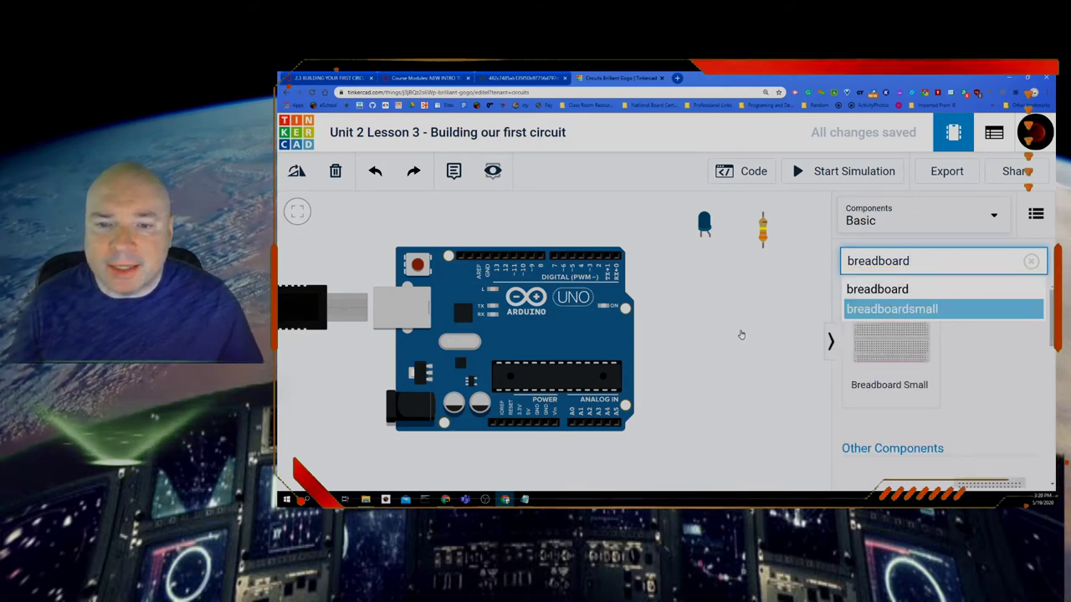
Add a Breadboard Small beside the Arduino and rename it from '1' to 'breadboard'.
{"action": "left_click_drag", "start_coordinate": [880, 340], "coordinate": [701, 355]}
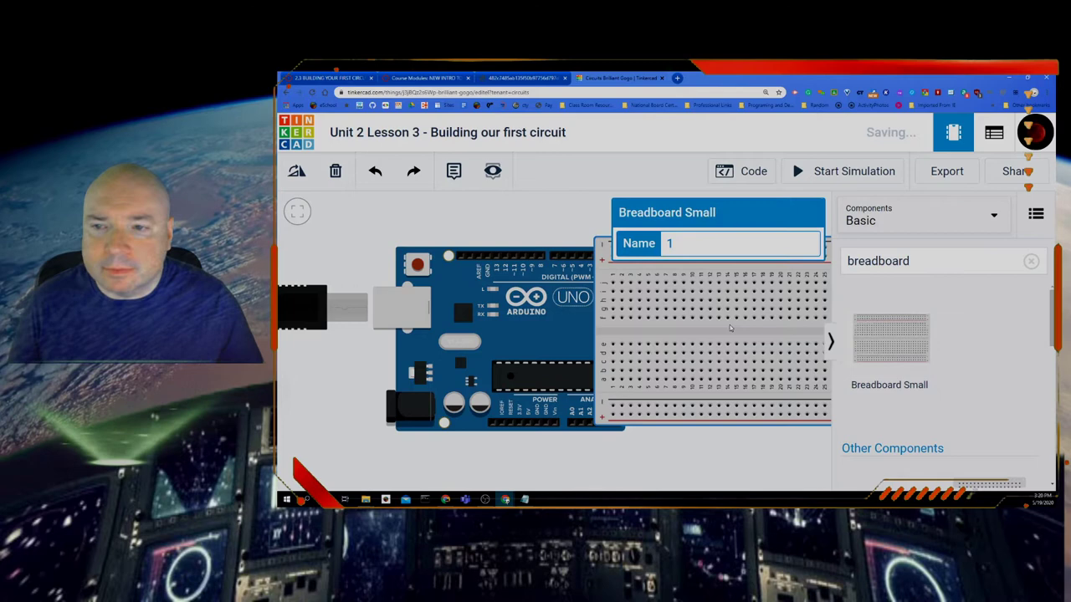
{"action": "left_click", "coordinate": [682, 245]}
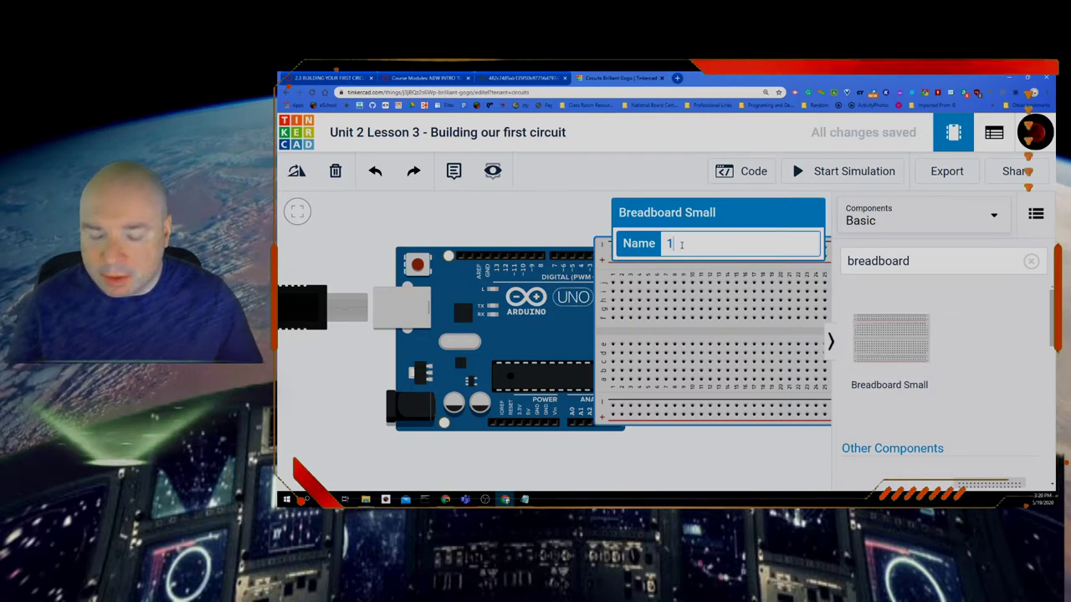
{"action": "key", "text": "BackSpace"}
{"action": "type", "text": "bre"}
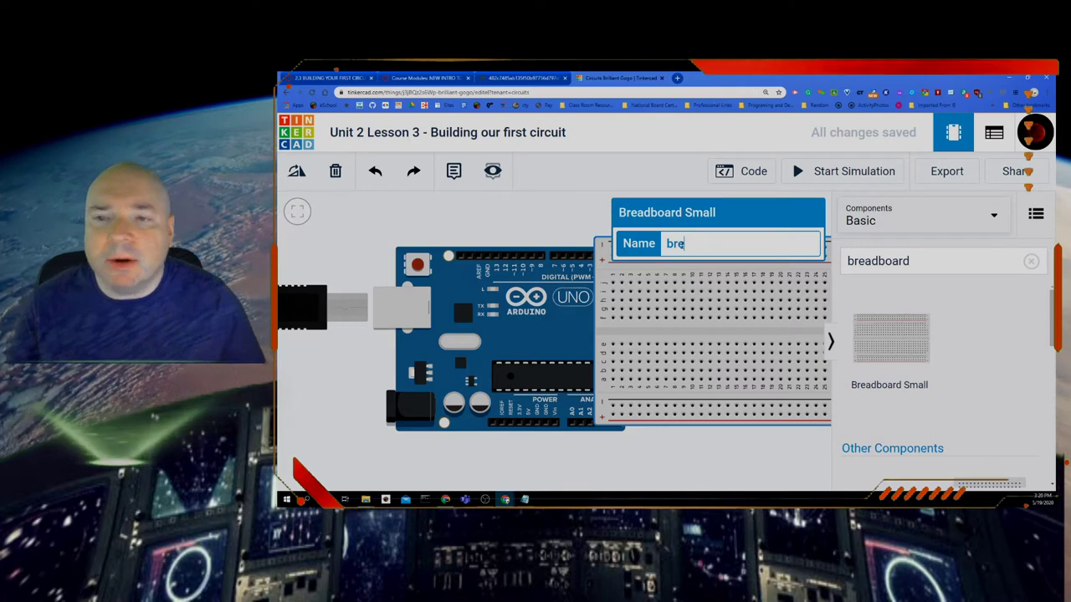
{"action": "type", "text": "adboard"}
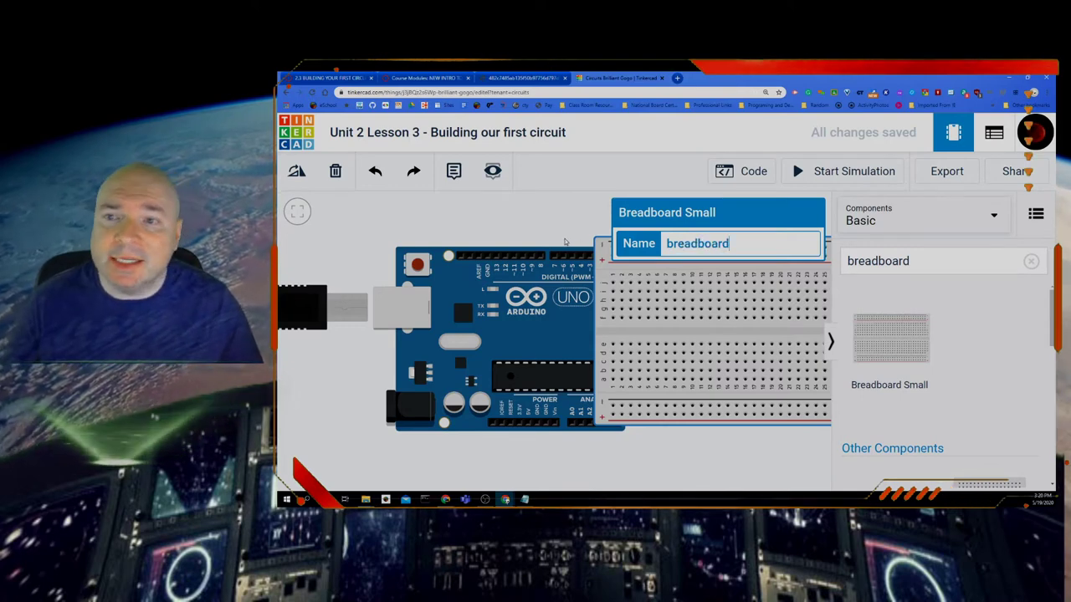
{"action": "key", "text": "Return"}
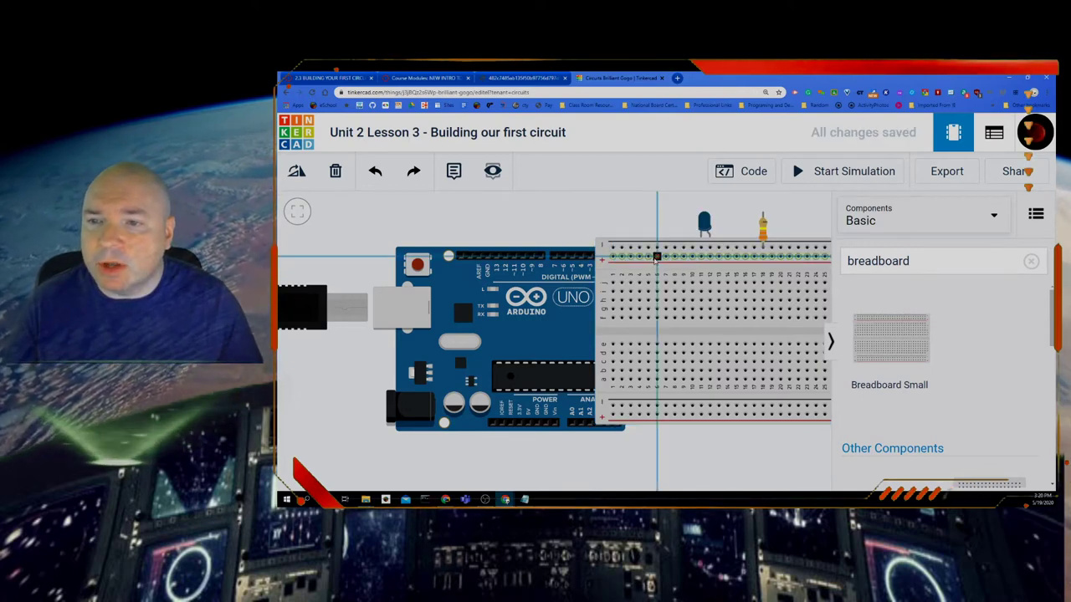
Draw a trial green wire between two breadboard holes, then delete it.
{"action": "left_click", "coordinate": [658, 257]}
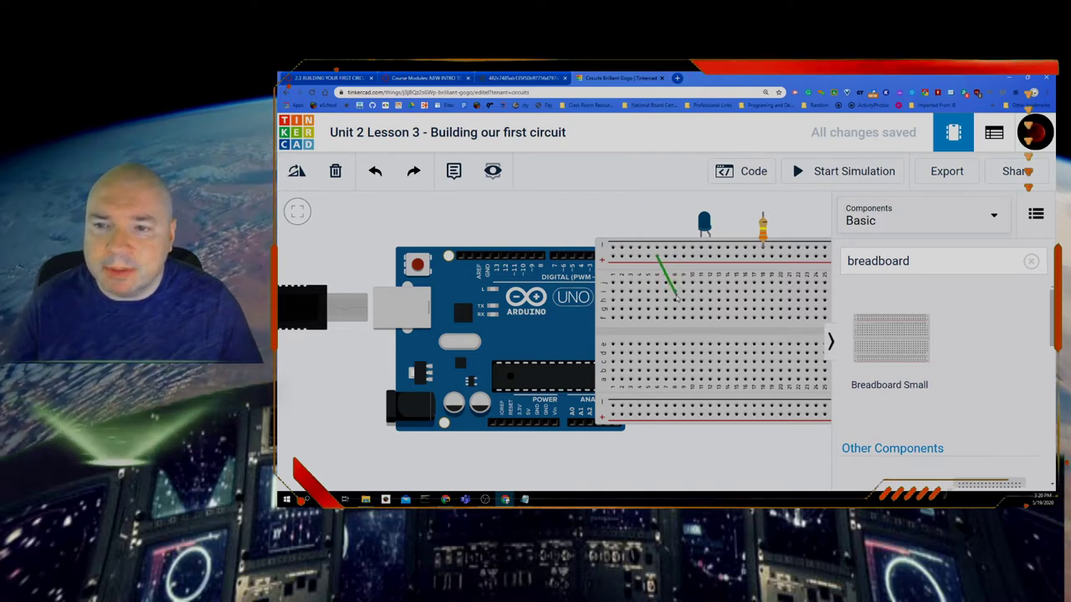
{"action": "left_click", "coordinate": [675, 291]}
{"action": "left_click", "coordinate": [559, 206]}
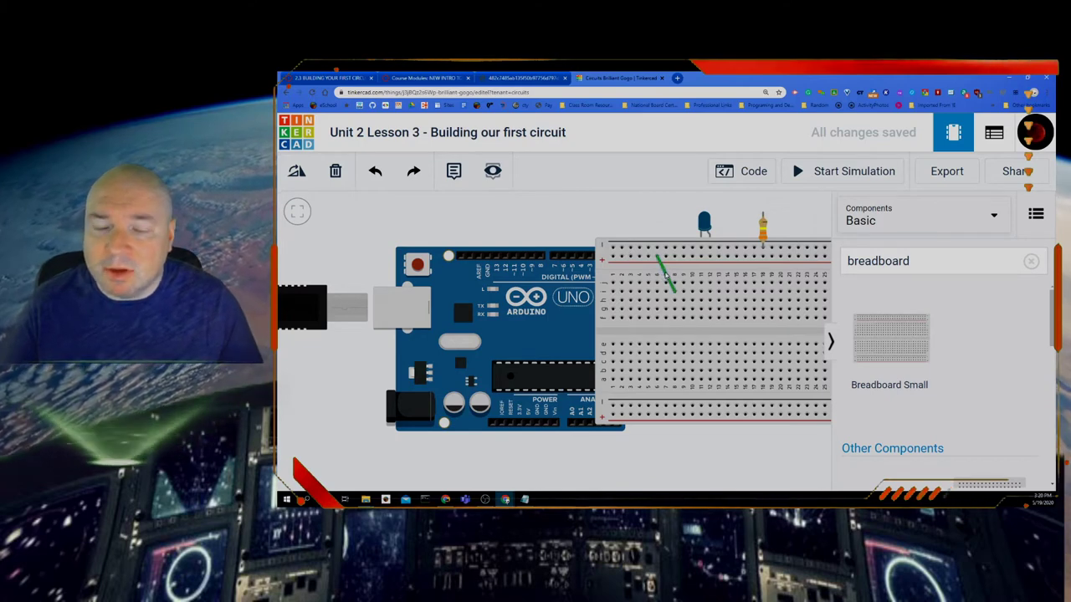
{"action": "left_click", "coordinate": [666, 275]}
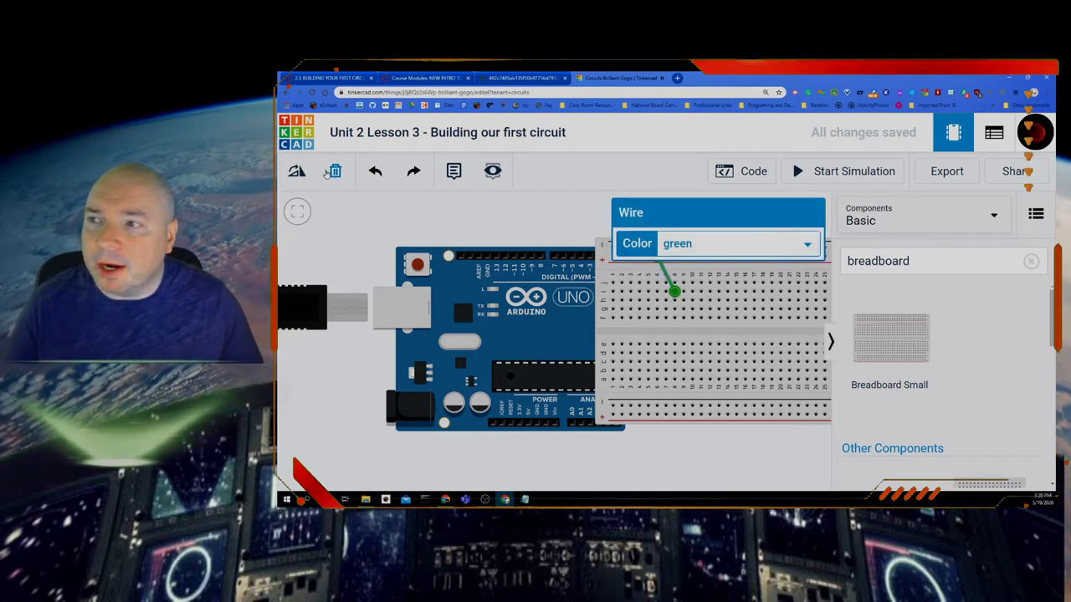
{"action": "key", "text": "Delete"}
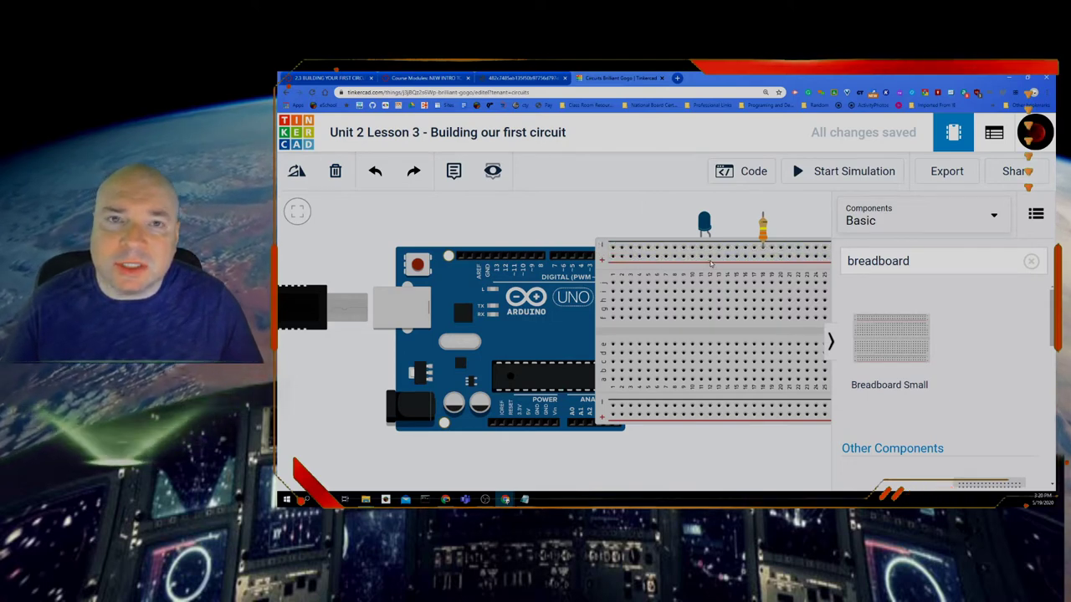
Nudge the breadboard slightly down and right, then select the resistor.
{"action": "left_click", "coordinate": [600, 257]}
{"action": "left_click_drag", "start_coordinate": [600, 258], "coordinate": [660, 284]}
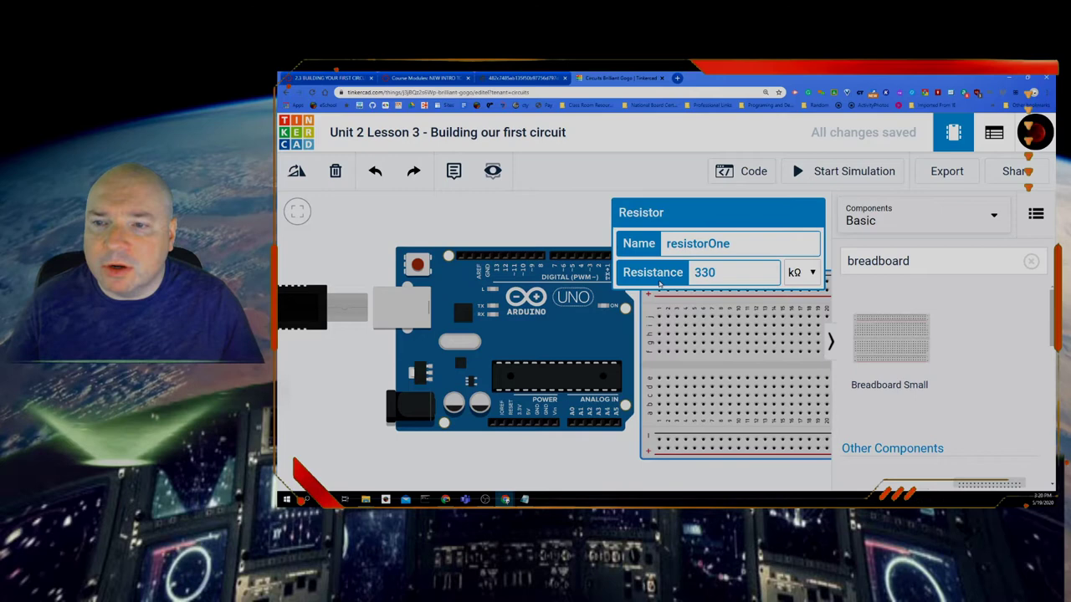
{"action": "left_click", "coordinate": [753, 188]}
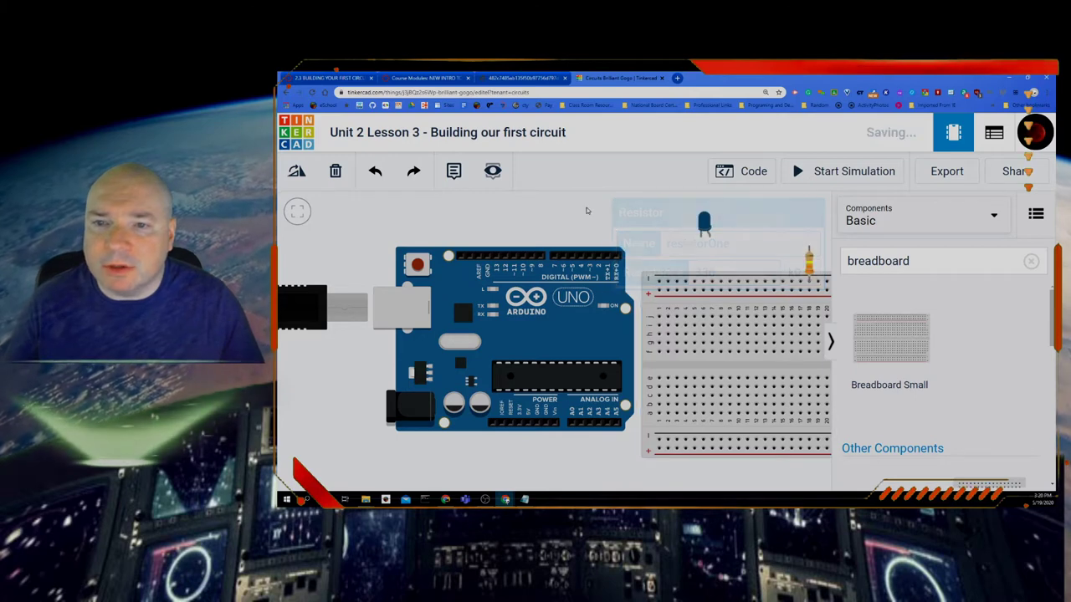
{"action": "left_click", "coordinate": [809, 264]}
{"action": "left_click", "coordinate": [524, 221]}
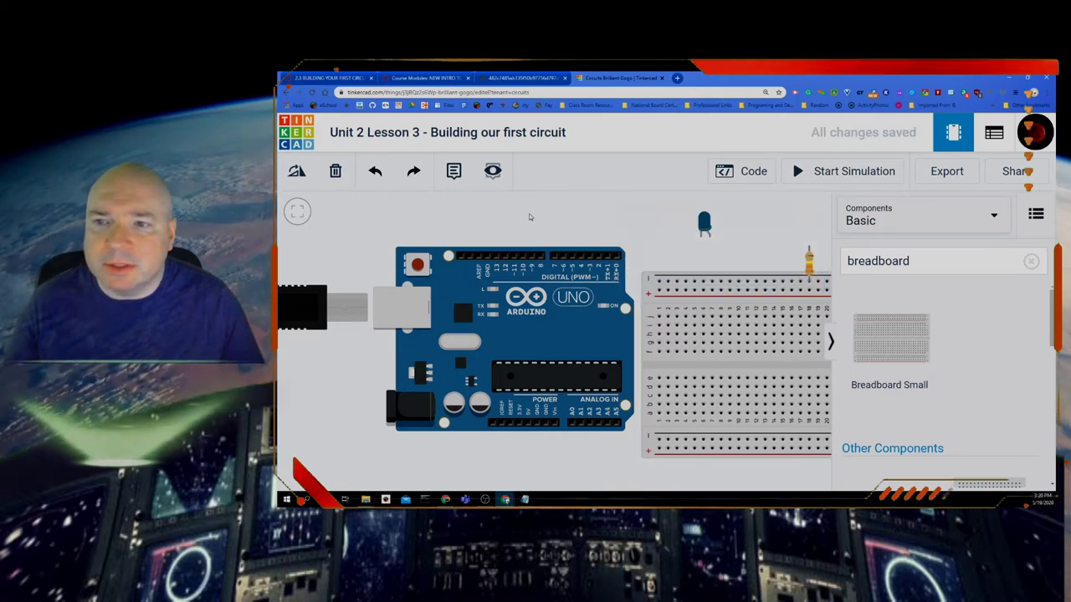
{"action": "left_click", "coordinate": [799, 256]}
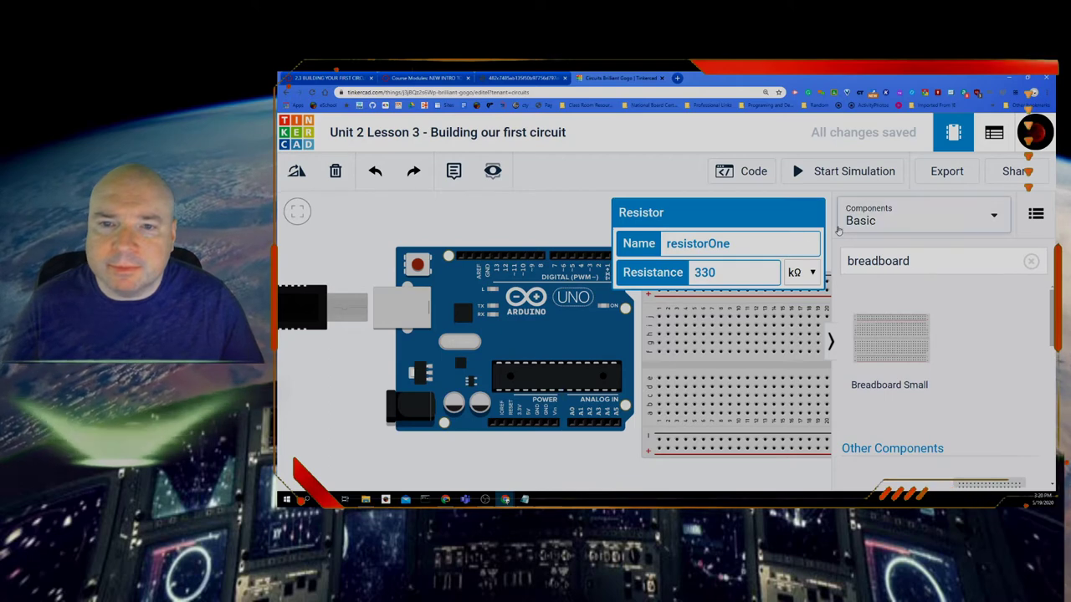
Zoom the Chrome page out two levels to fit more of the canvas.
{"action": "left_click", "coordinate": [1043, 93]}
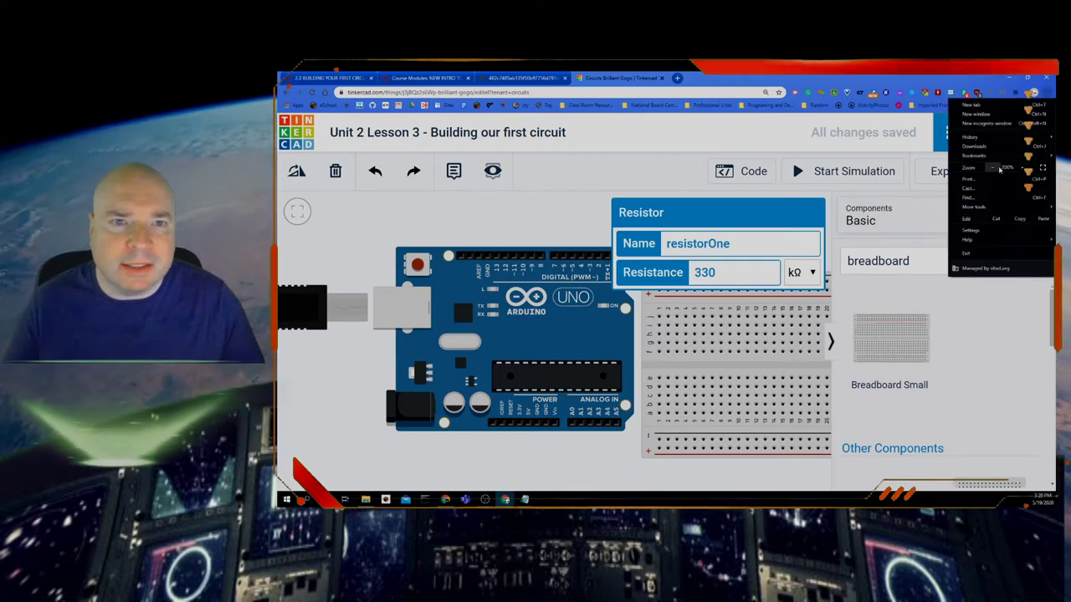
{"action": "left_click", "coordinate": [995, 169]}
{"action": "left_click", "coordinate": [996, 168]}
{"action": "left_click", "coordinate": [718, 216]}
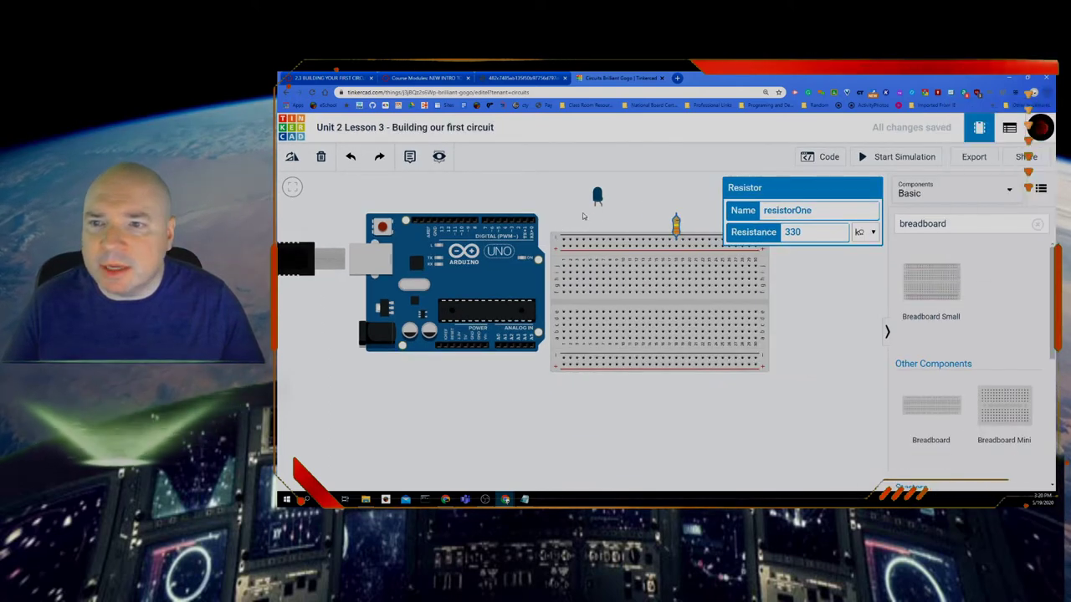
Move the resistor beside the LED, shift the breadboard up, and view the LED diagram.
{"action": "left_click_drag", "start_coordinate": [676, 223], "coordinate": [638, 198]}
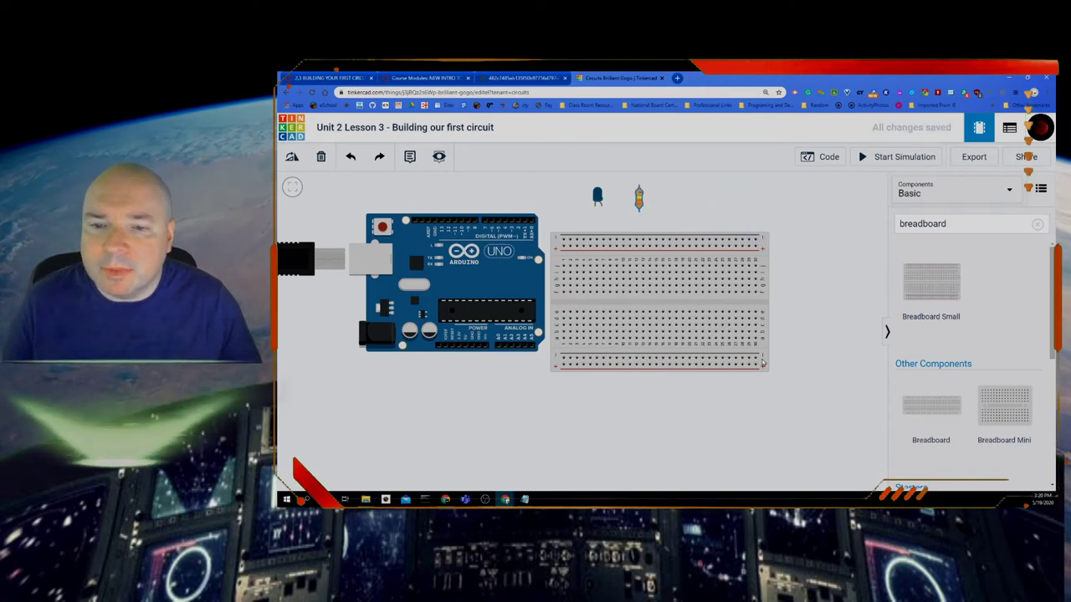
{"action": "left_click_drag", "start_coordinate": [765, 366], "coordinate": [768, 348]}
{"action": "left_click", "coordinate": [815, 332]}
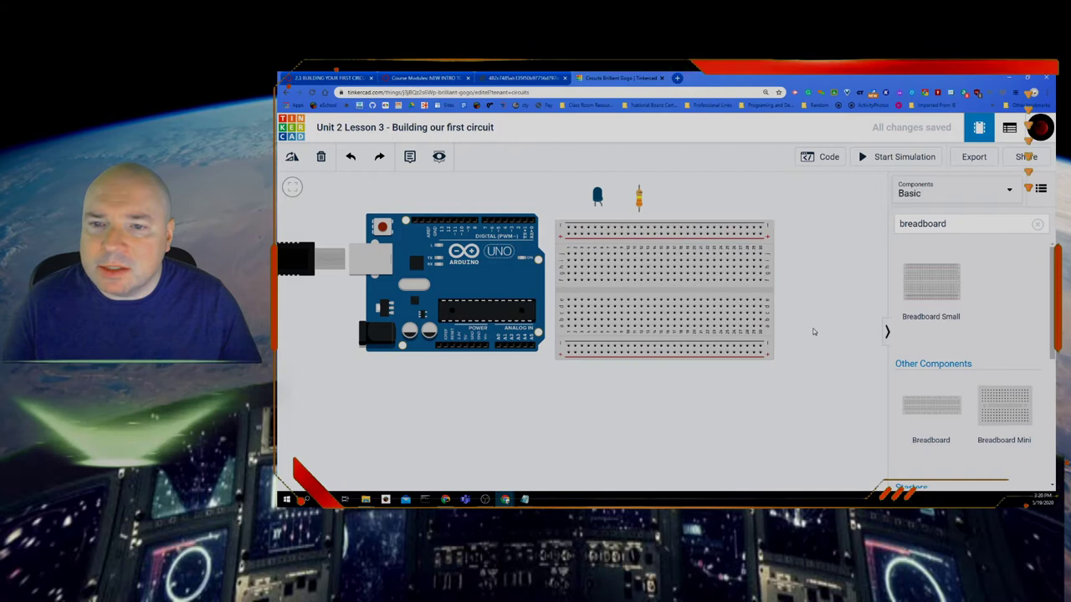
{"action": "left_click", "coordinate": [538, 79]}
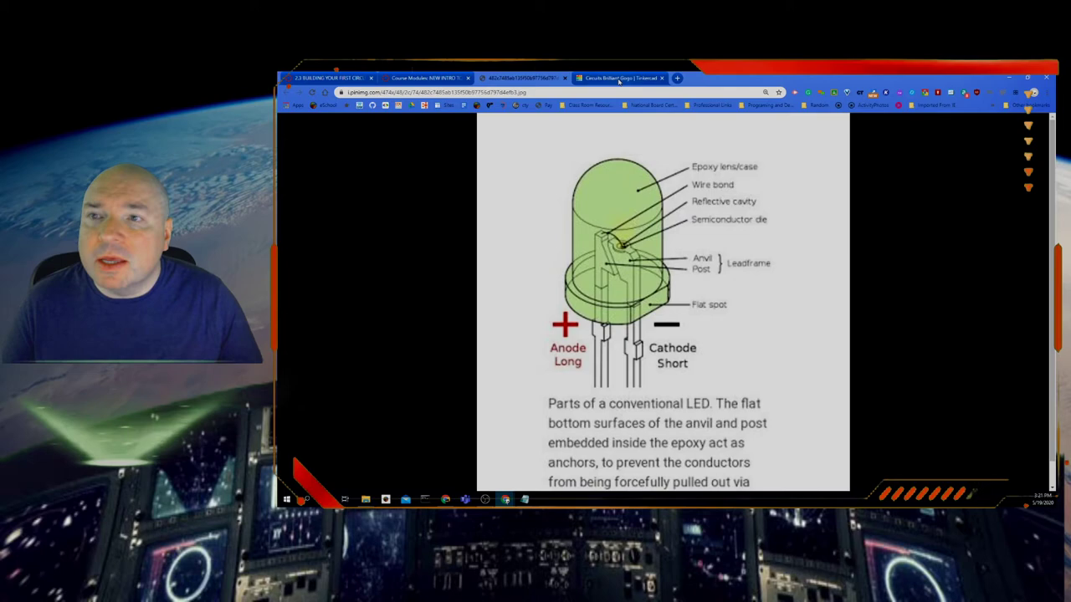
Back in Tinkercad, plug the blue LED into the breadboard's top rows near the left end.
{"action": "key", "text": "ctrl+Tab"}
{"action": "left_click_drag", "start_coordinate": [598, 196], "coordinate": [570, 243]}
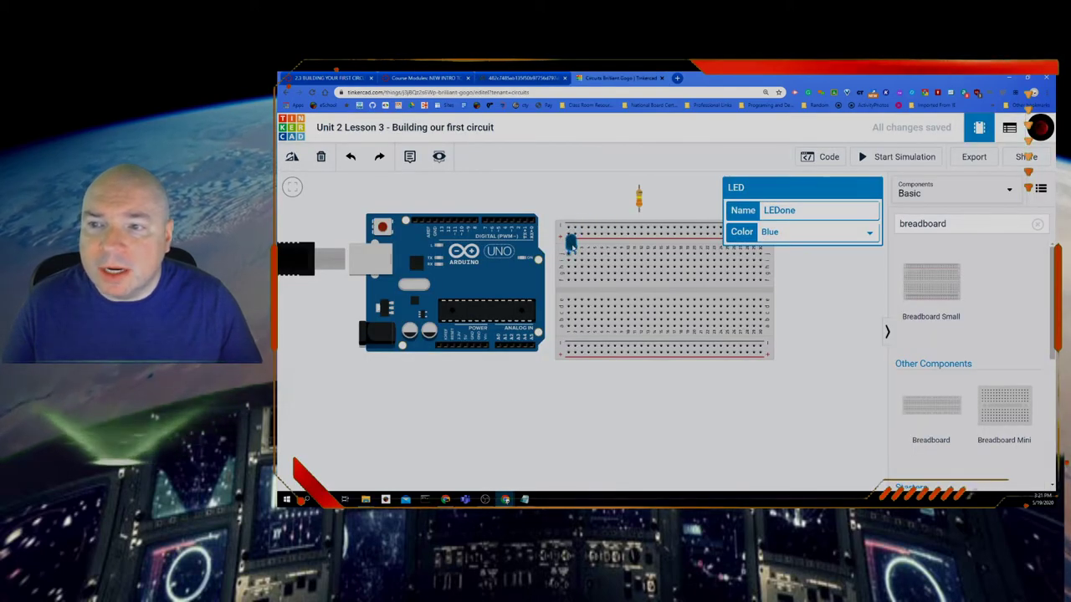
{"action": "scroll", "coordinate": [572, 251], "scroll_direction": "up", "scroll_amount": 5}
{"action": "scroll", "coordinate": [575, 281], "scroll_direction": "up", "scroll_amount": 1}
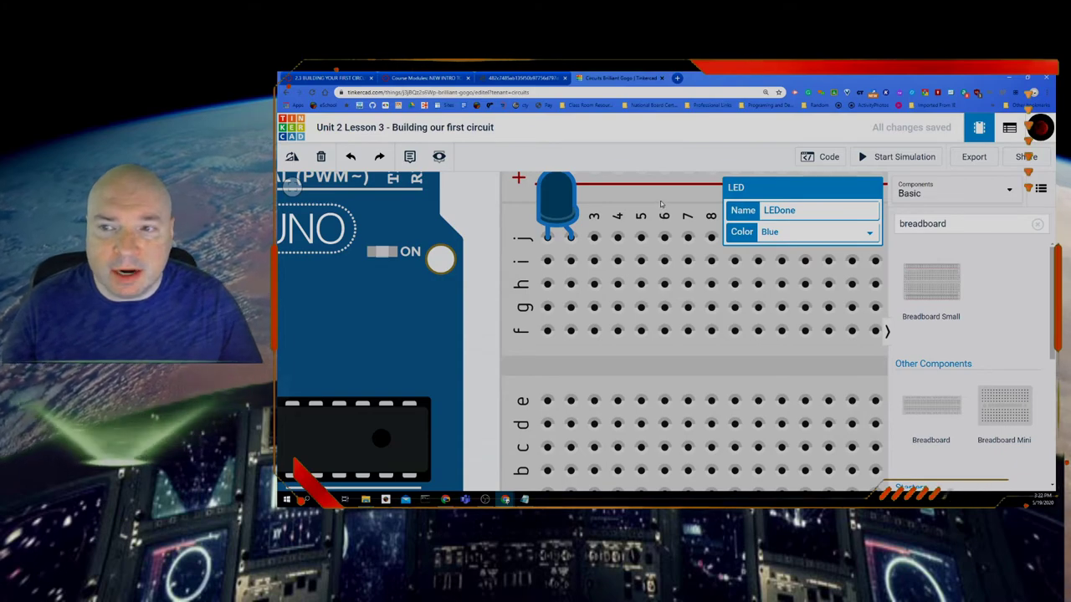
{"action": "scroll", "coordinate": [661, 203], "scroll_direction": "down", "scroll_amount": 4}
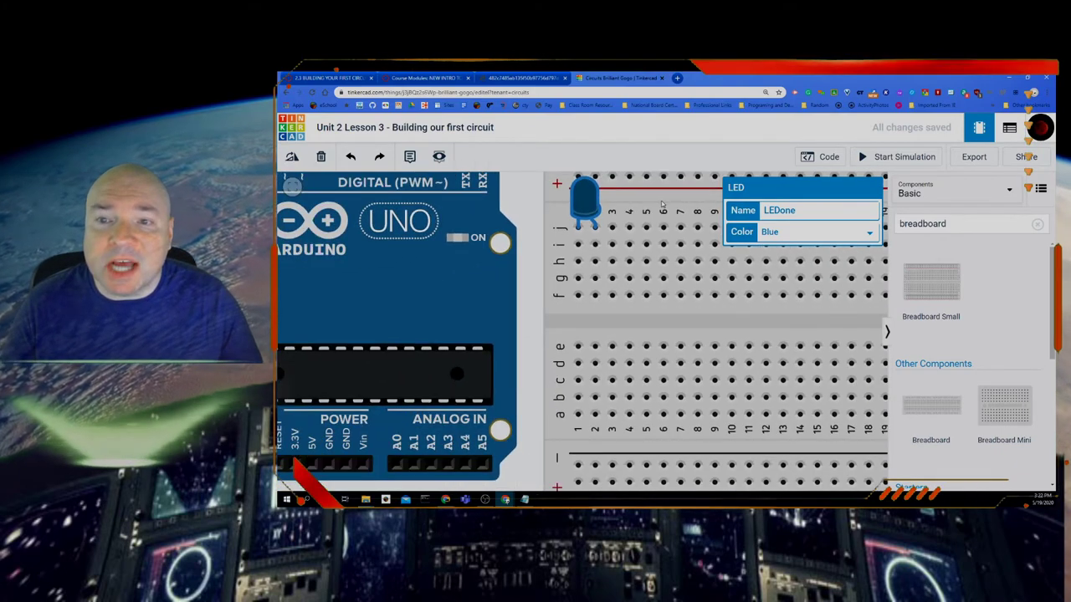
{"action": "scroll", "coordinate": [671, 186], "scroll_direction": "down", "scroll_amount": 4}
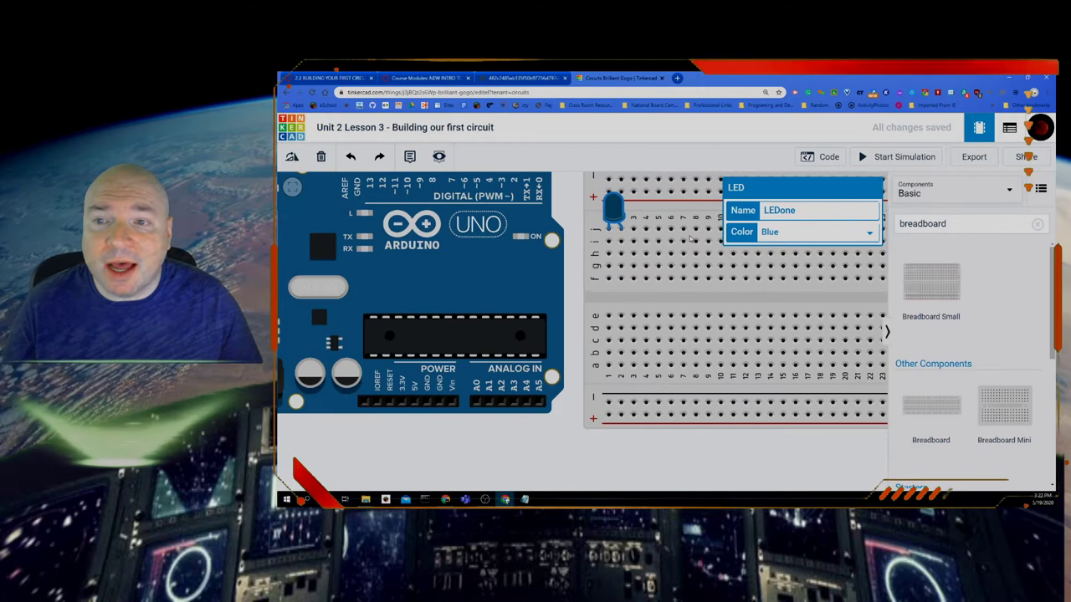
{"action": "left_click", "coordinate": [721, 177]}
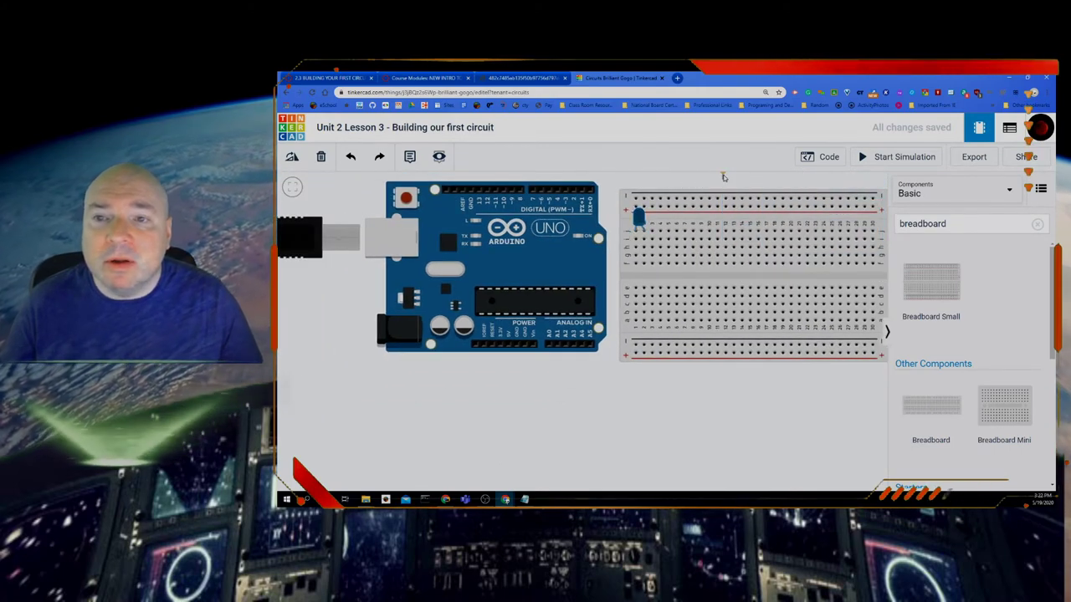
{"action": "key", "text": "ctrl+v"}
Place resistorOne on the breadboard beside the LED and rotate it diagonally.
{"action": "left_click_drag", "start_coordinate": [712, 185], "coordinate": [654, 236]}
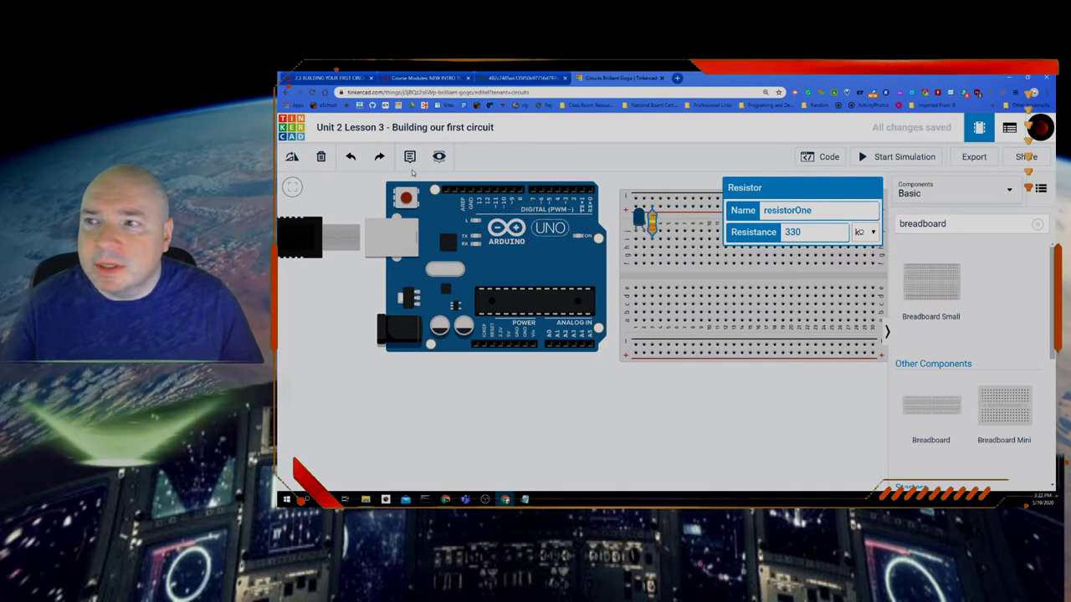
{"action": "left_click", "coordinate": [293, 157]}
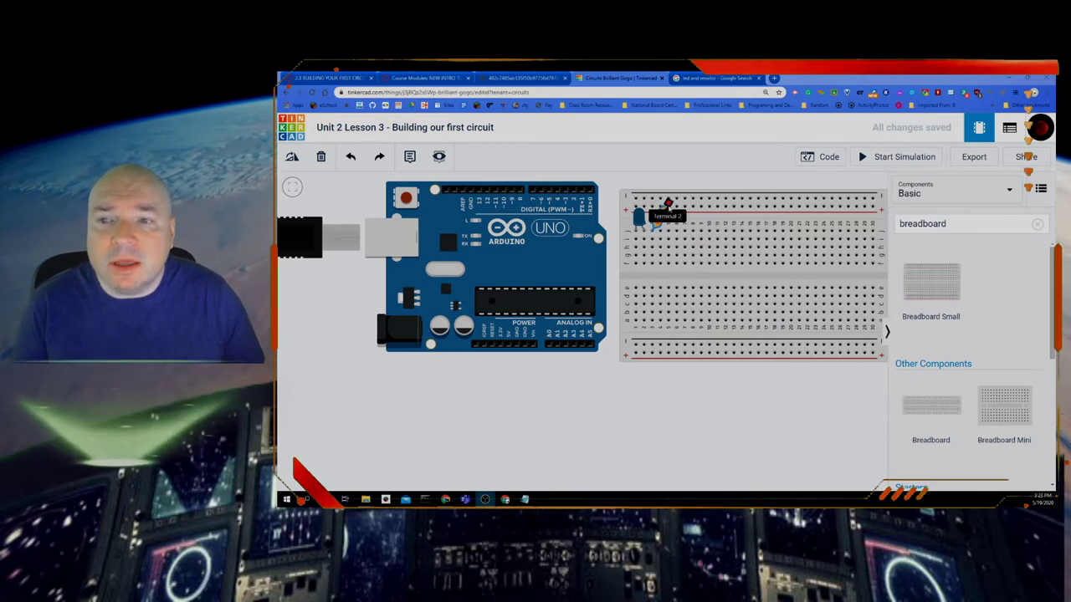
{"action": "left_click", "coordinate": [508, 345]}
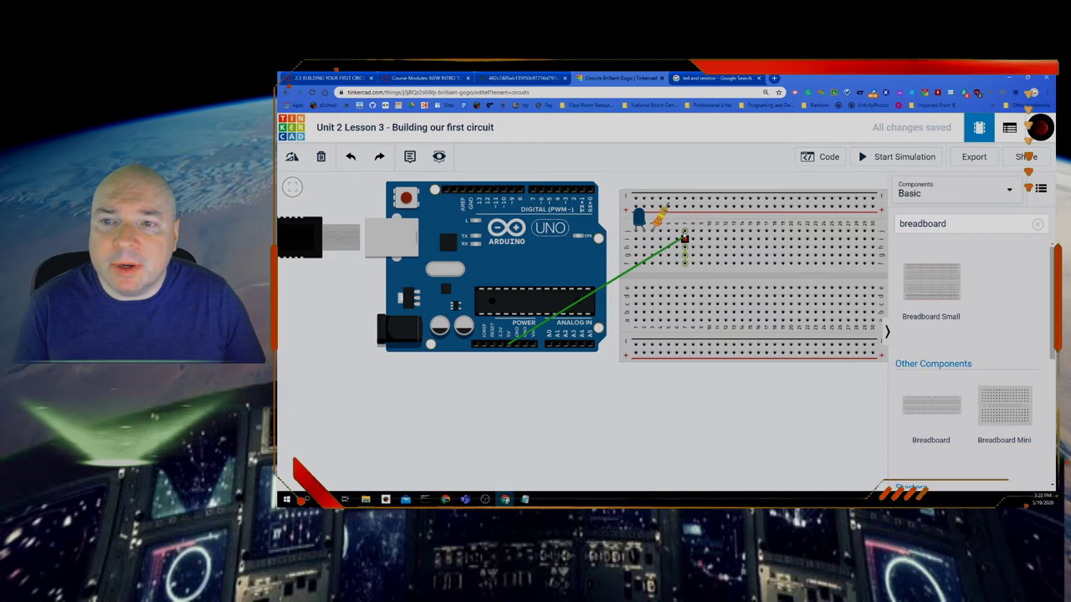
{"action": "left_click", "coordinate": [668, 203]}
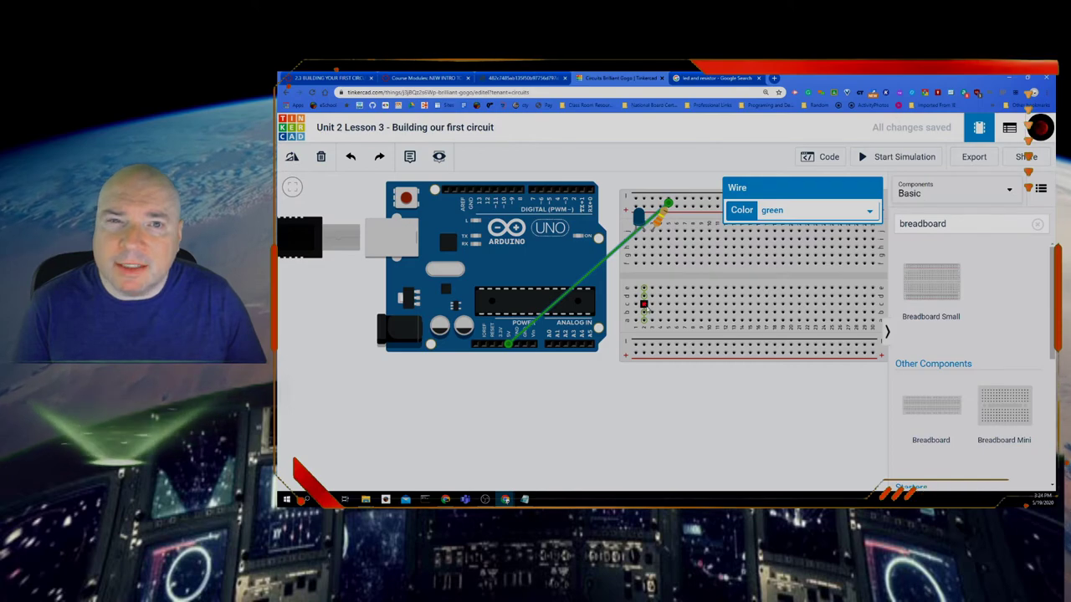
{"action": "scroll", "coordinate": [645, 309], "scroll_direction": "down", "scroll_amount": 2}
{"action": "scroll", "coordinate": [660, 286], "scroll_direction": "up", "scroll_amount": 4}
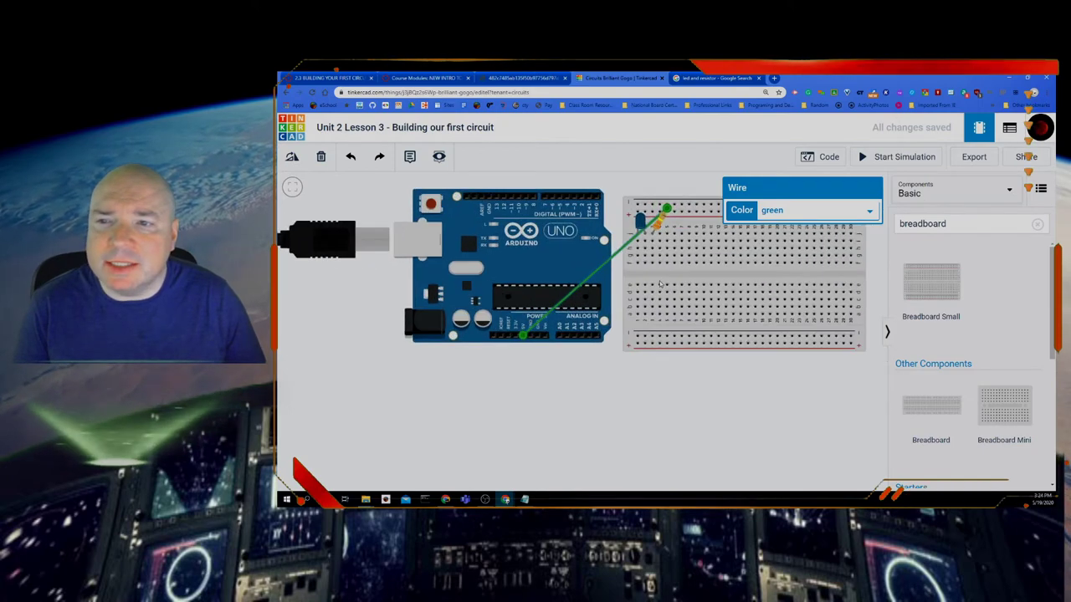
{"action": "scroll", "coordinate": [660, 286], "scroll_direction": "up", "scroll_amount": 1}
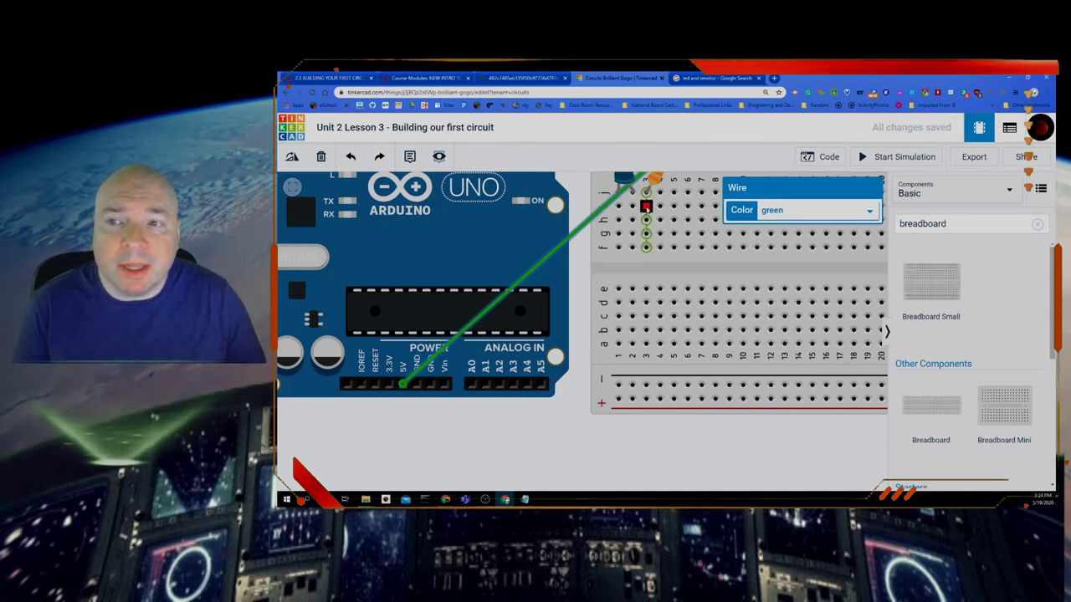
Add a one-column jumper in the LED's row and a green wire from the breadboard to Arduino GND.
{"action": "left_click", "coordinate": [646, 207]}
{"action": "left_click", "coordinate": [633, 206]}
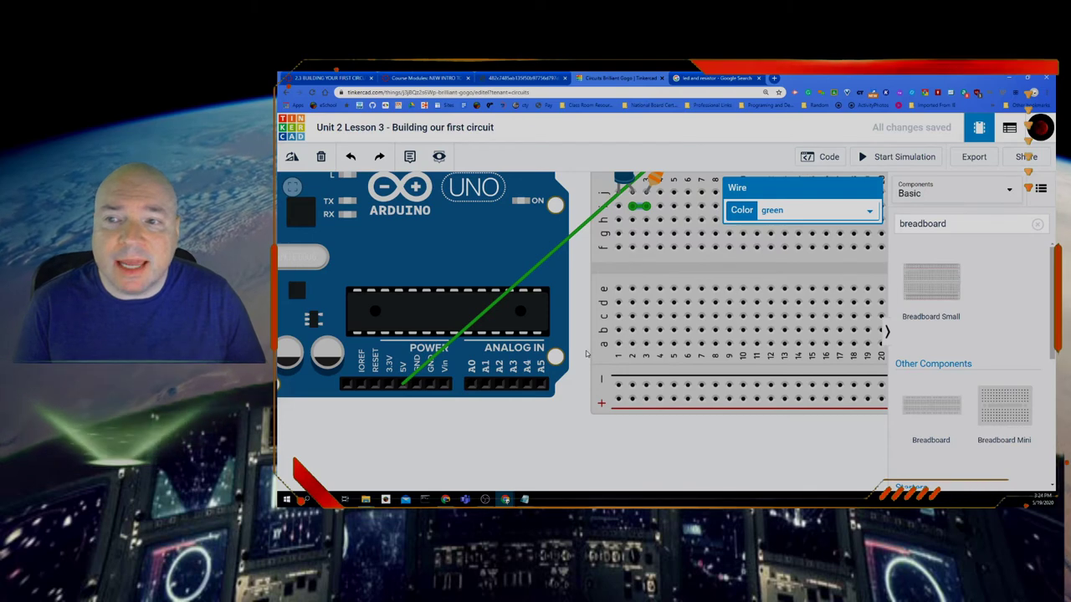
{"action": "scroll", "coordinate": [597, 313], "scroll_direction": "down", "scroll_amount": 2}
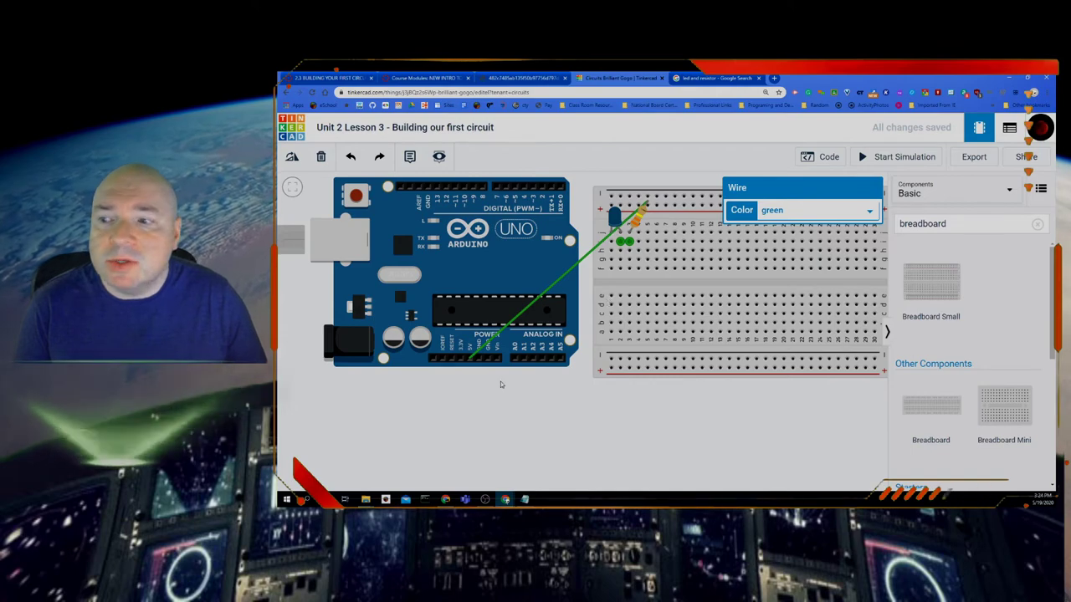
{"action": "scroll", "coordinate": [477, 369], "scroll_direction": "up", "scroll_amount": 4}
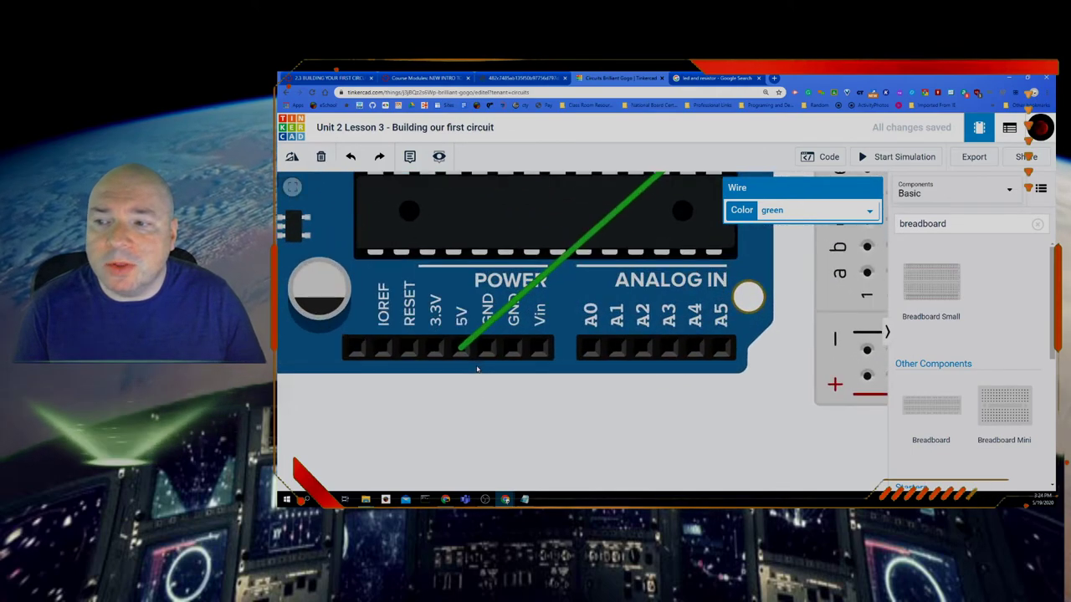
{"action": "scroll", "coordinate": [477, 369], "scroll_direction": "up", "scroll_amount": 1}
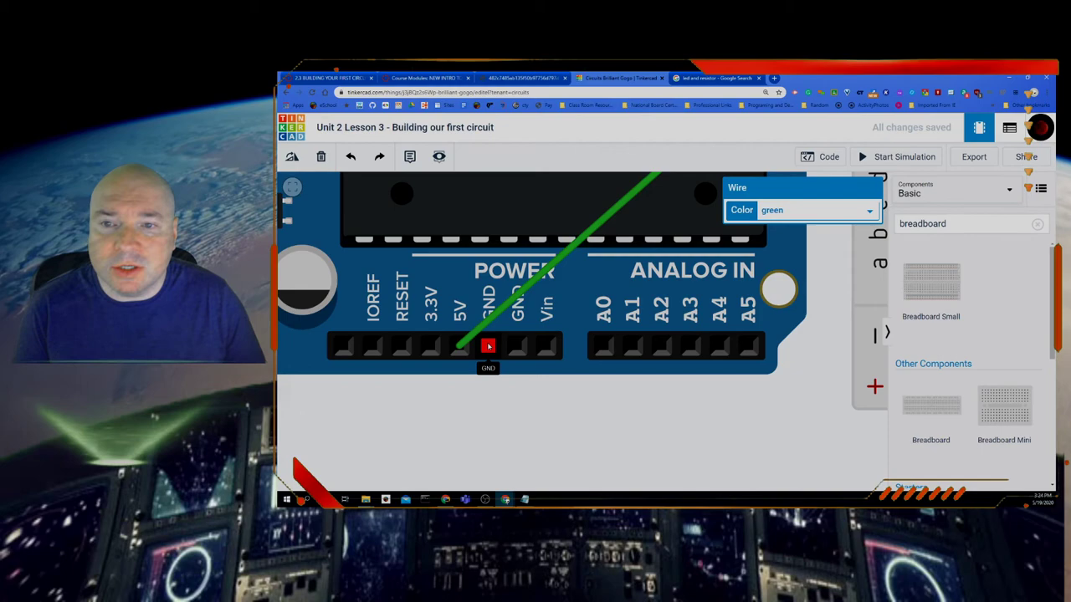
{"action": "scroll", "coordinate": [489, 347], "scroll_direction": "down", "scroll_amount": 5}
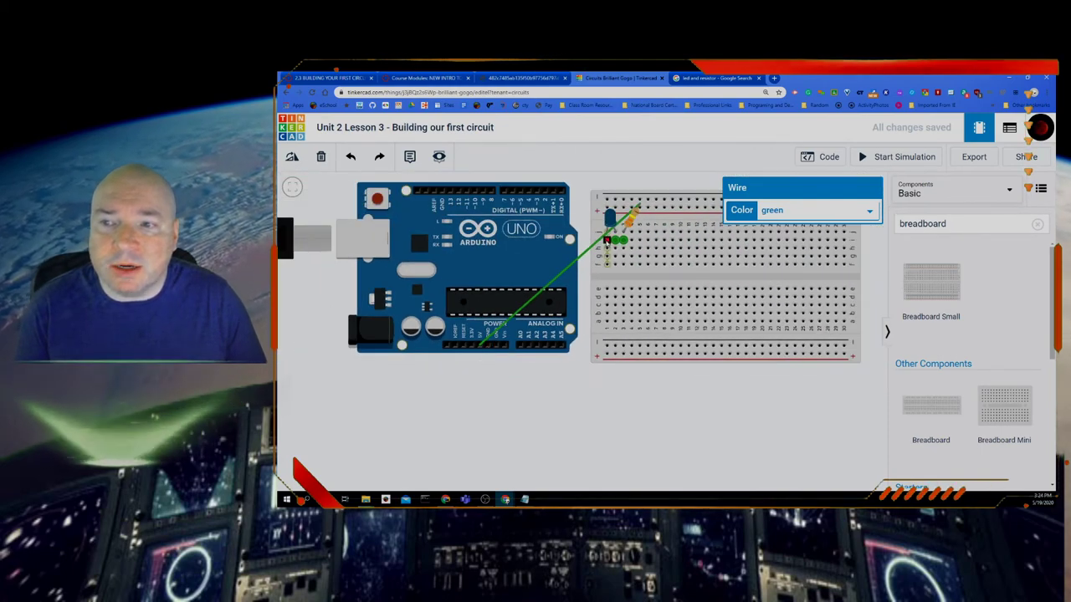
{"action": "left_click", "coordinate": [607, 240]}
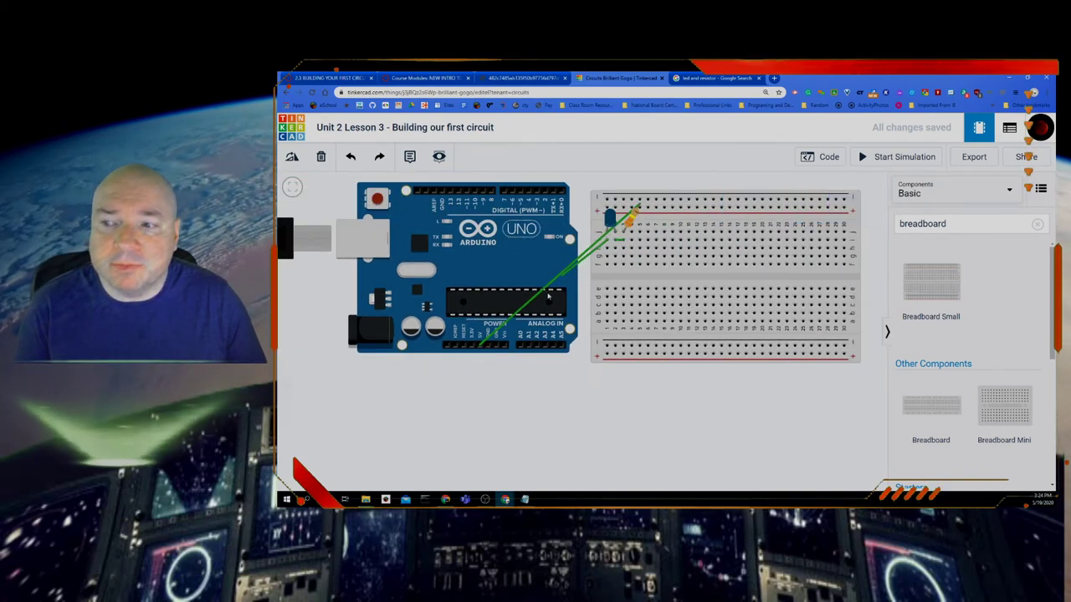
{"action": "left_click", "coordinate": [497, 345]}
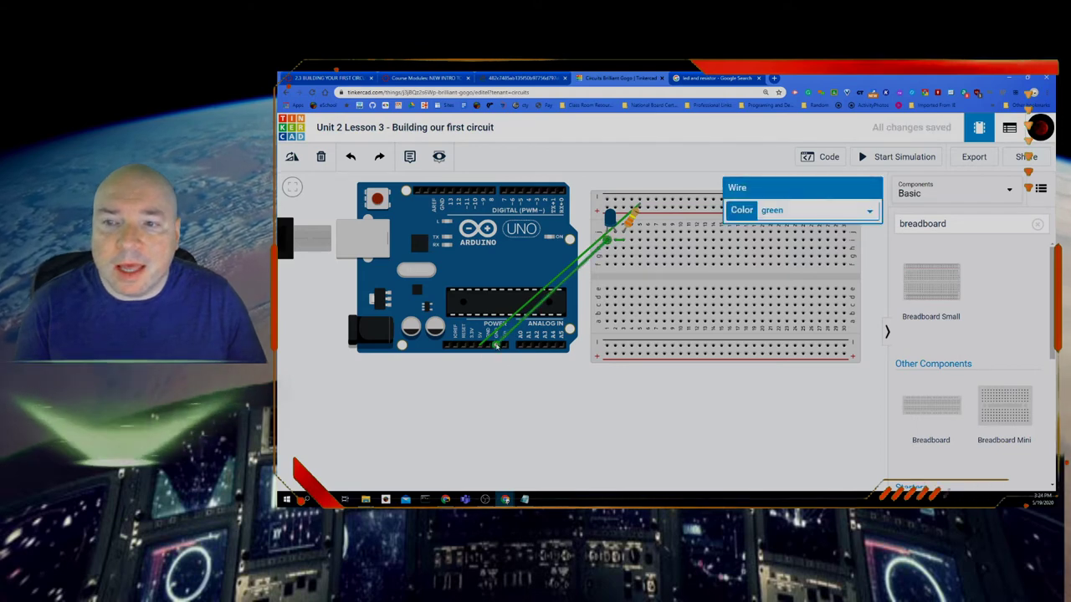
{"action": "left_click", "coordinate": [870, 159]}
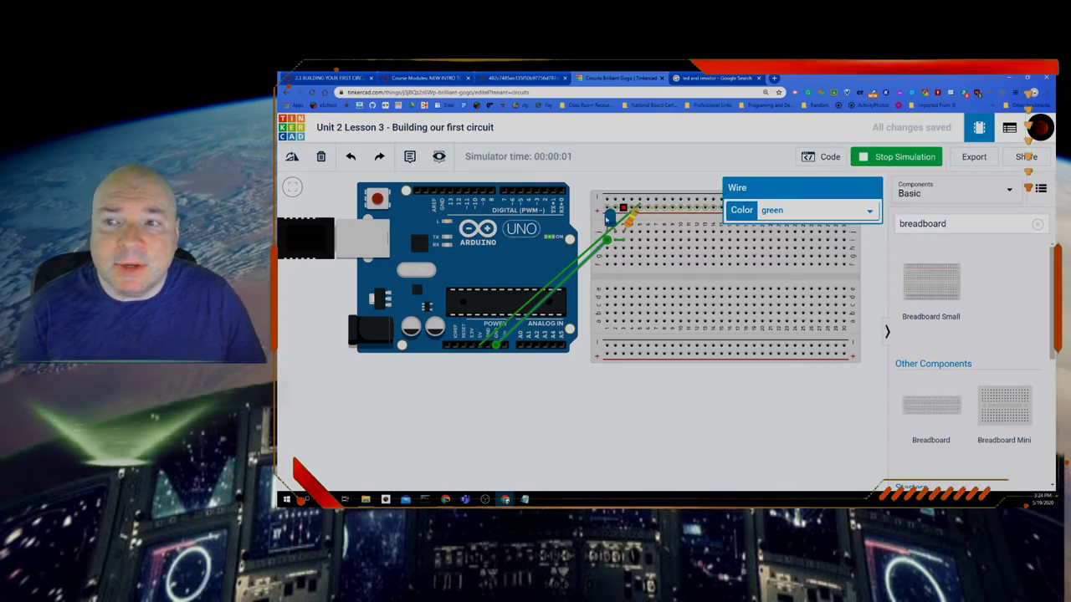
{"action": "left_click", "coordinate": [868, 159]}
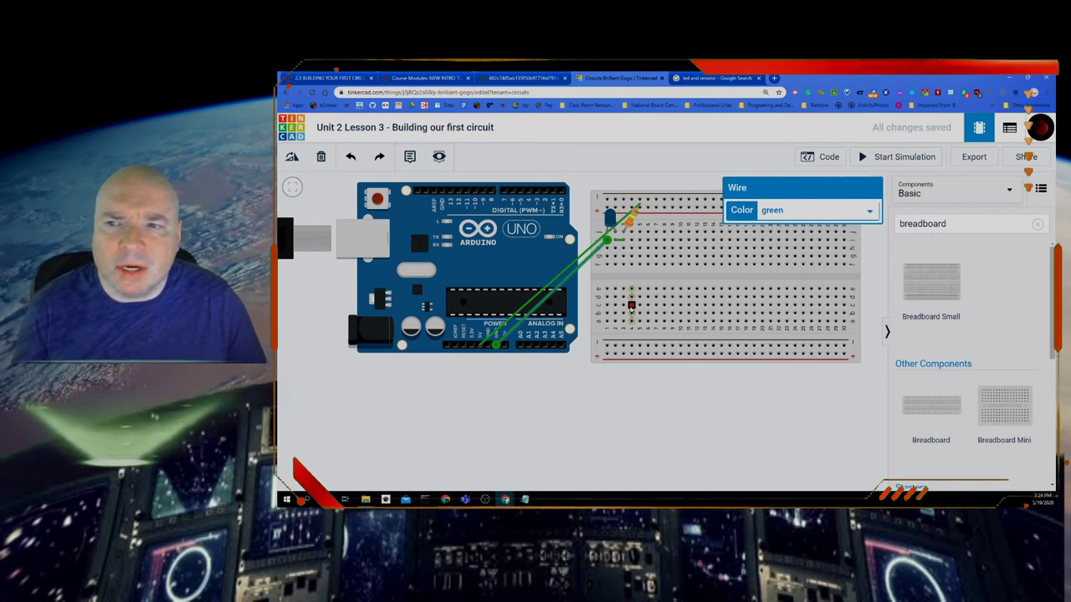
{"action": "scroll", "coordinate": [631, 306], "scroll_direction": "down", "scroll_amount": 1}
{"action": "scroll", "coordinate": [630, 306], "scroll_direction": "down", "scroll_amount": 1}
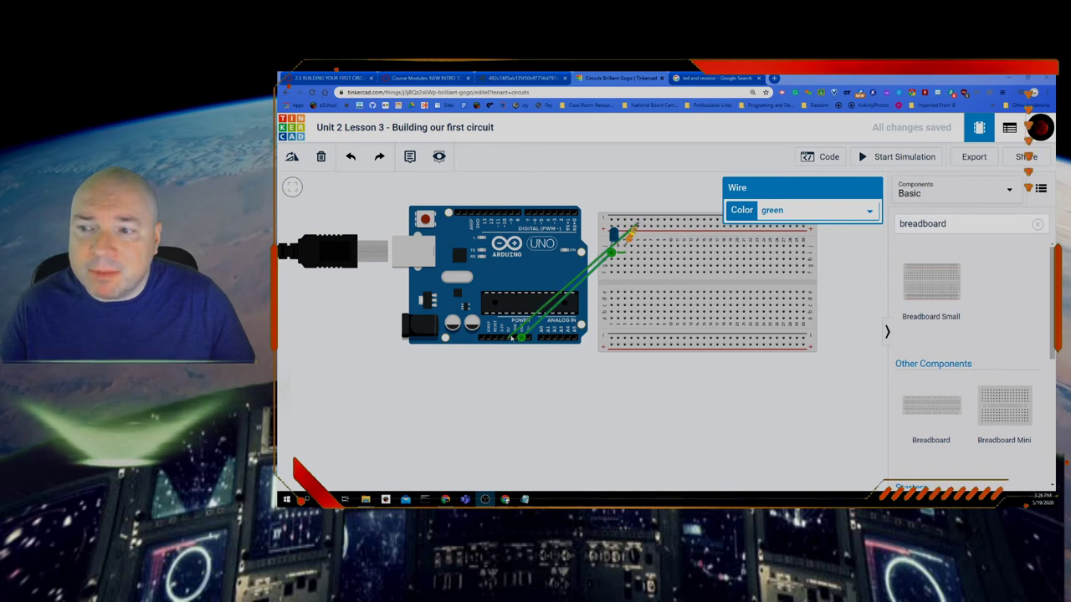
Delete the extra green ground wire.
{"action": "scroll", "coordinate": [531, 321], "scroll_direction": "up", "scroll_amount": 3}
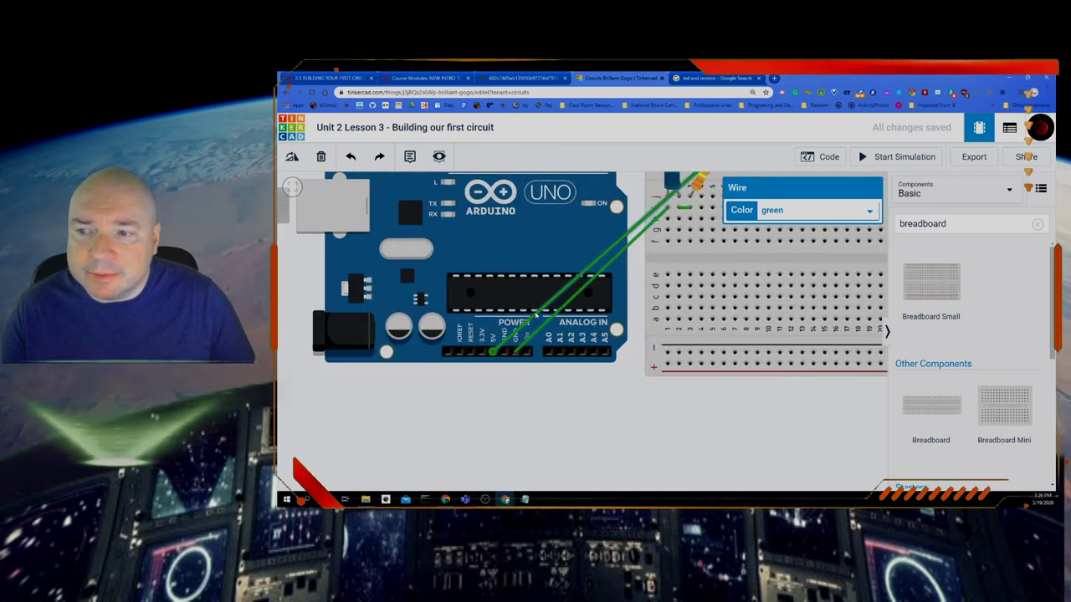
{"action": "left_click", "coordinate": [320, 157]}
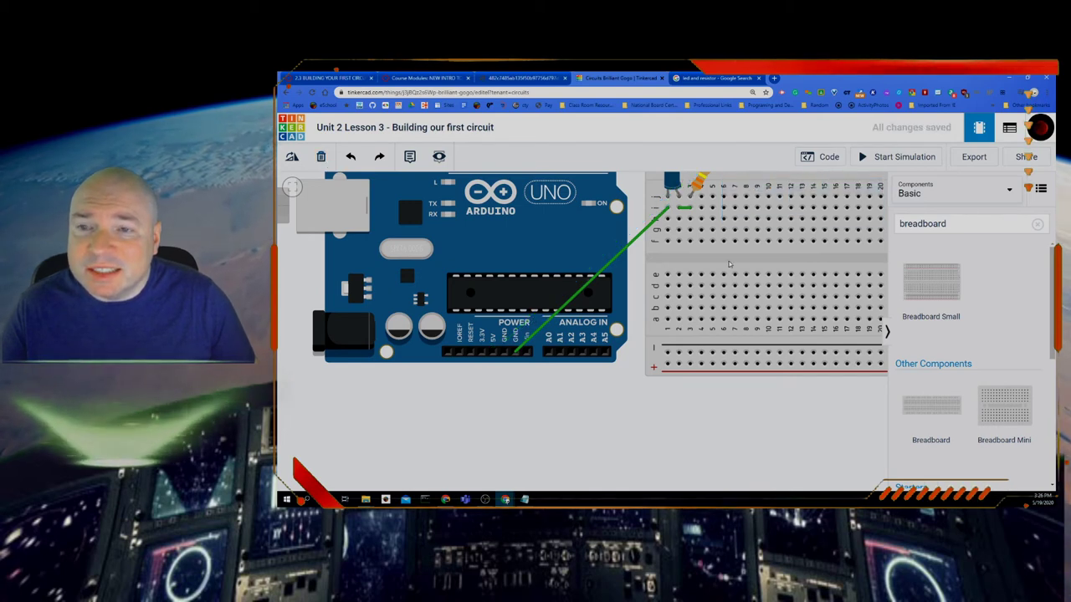
{"action": "scroll", "coordinate": [712, 265], "scroll_direction": "down", "scroll_amount": 1}
{"action": "scroll", "coordinate": [712, 265], "scroll_direction": "down", "scroll_amount": 1}
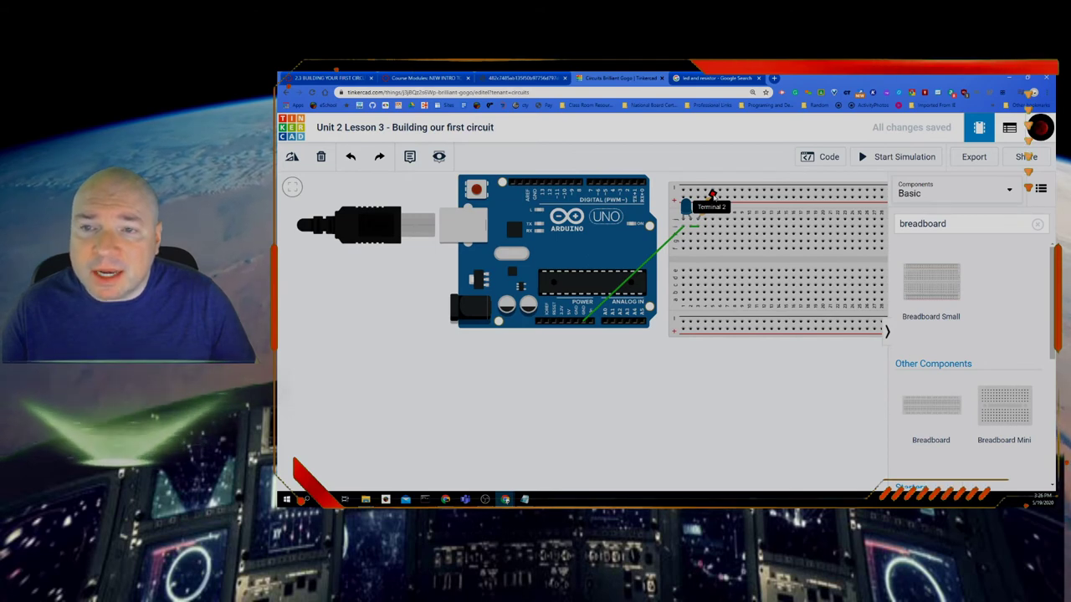
Run a green wire from the resistor's Terminal 2 to Arduino pin 13.
{"action": "left_click", "coordinate": [712, 194]}
{"action": "left_click", "coordinate": [674, 186]}
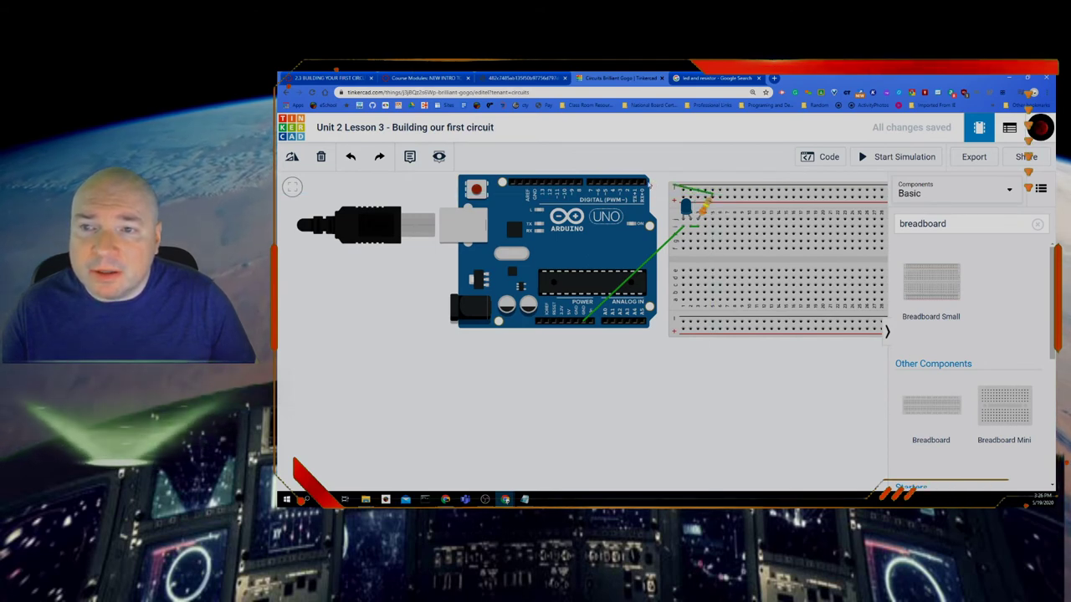
{"action": "left_click", "coordinate": [542, 185]}
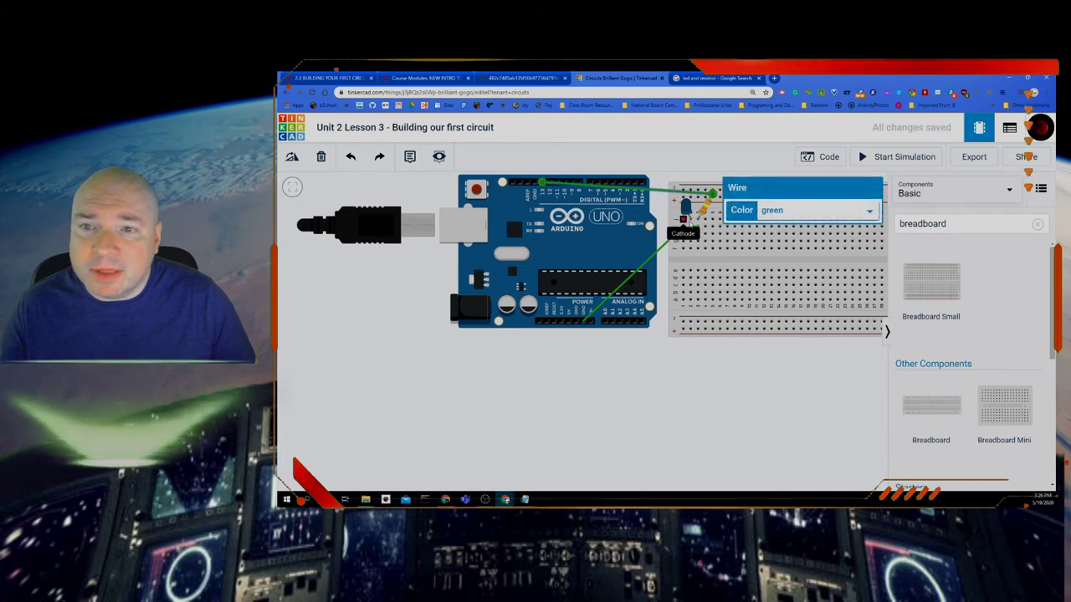
{"action": "left_click", "coordinate": [706, 415]}
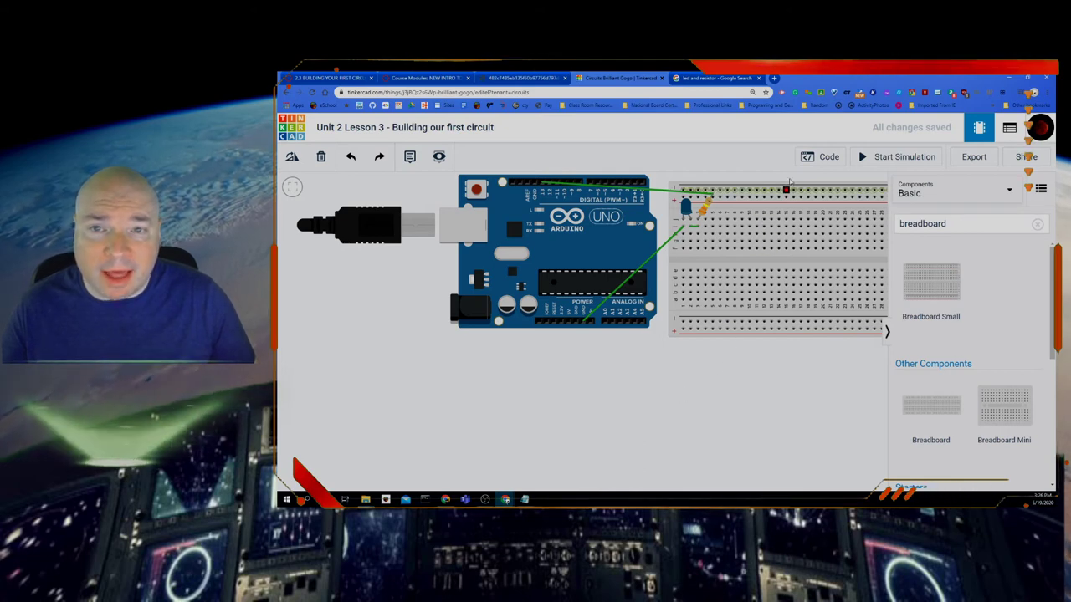
Convert the Arduino's pin-13 blink program from Blocks to Text code, then close the code panel.
{"action": "left_click", "coordinate": [823, 161]}
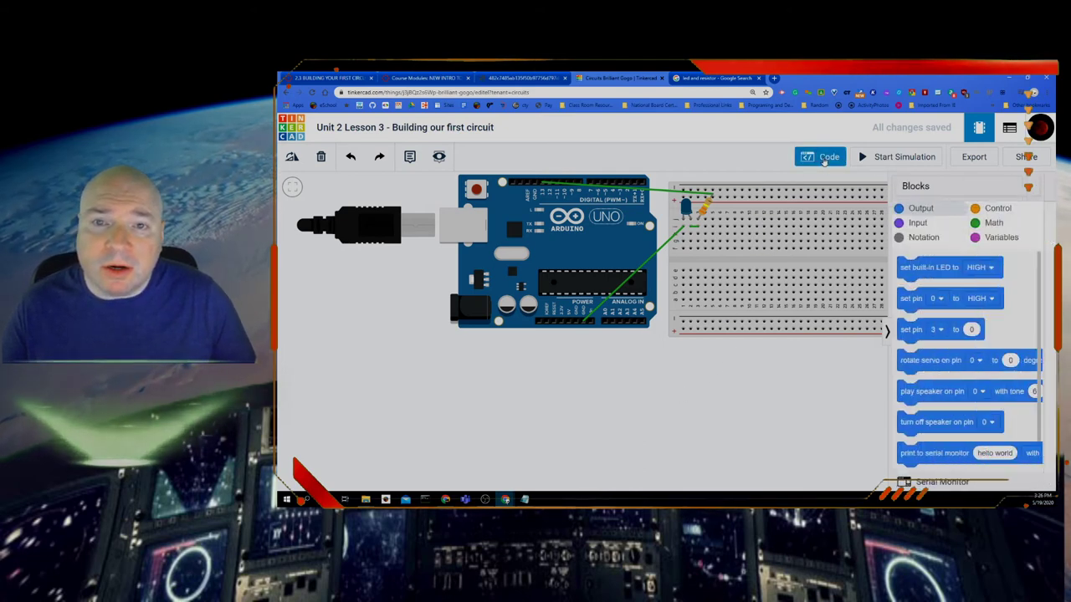
{"action": "left_click", "coordinate": [759, 186]}
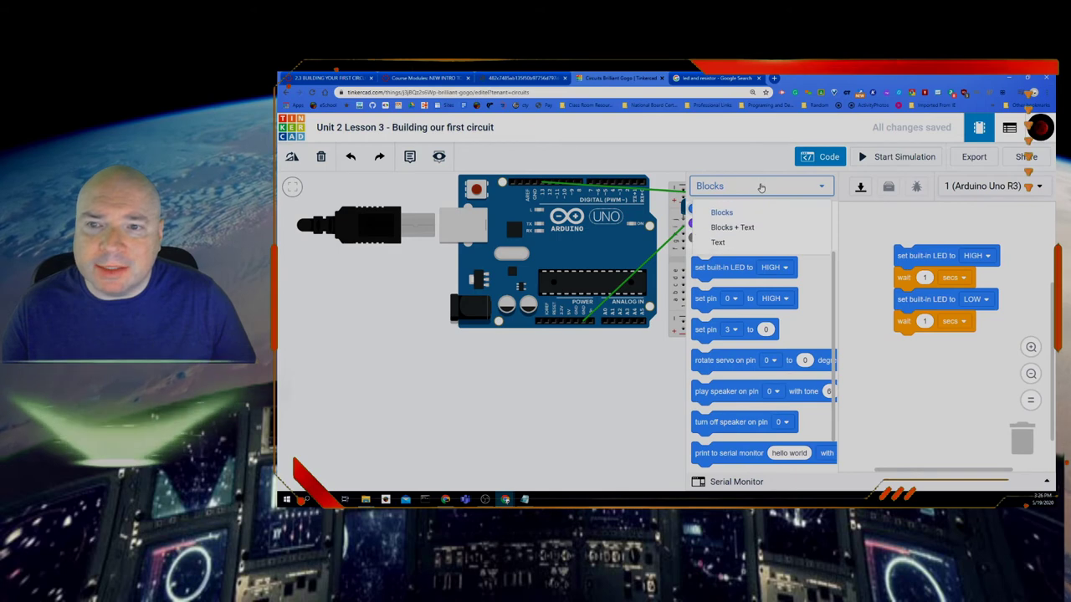
{"action": "left_click", "coordinate": [726, 242]}
{"action": "left_click", "coordinate": [716, 241]}
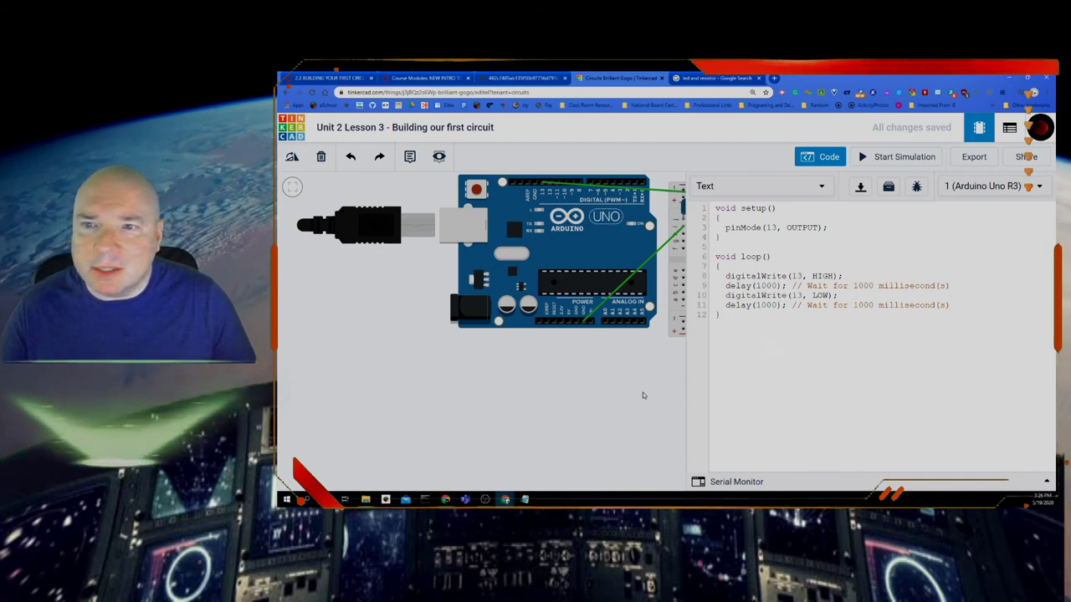
{"action": "left_click", "coordinate": [824, 157]}
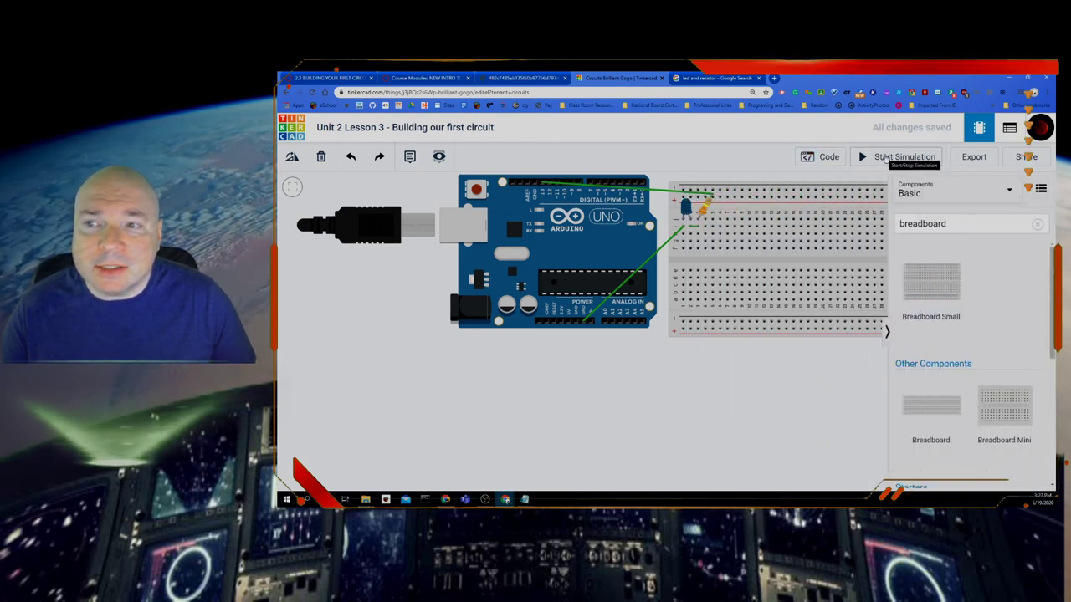
Start the simulation and zoom in to watch the blue LED blink from pin 13.
{"action": "left_click", "coordinate": [885, 158]}
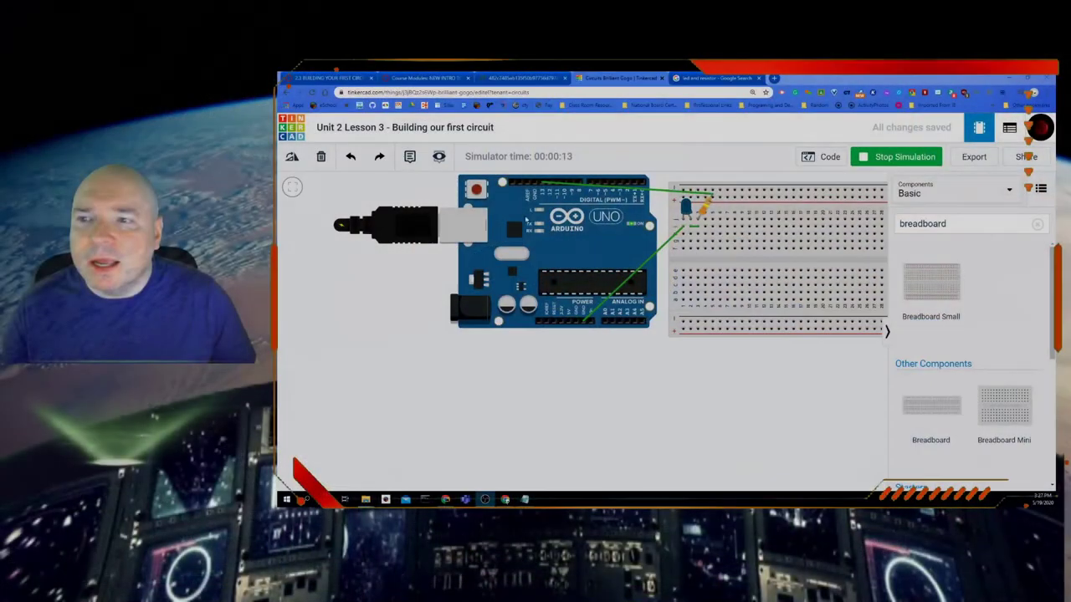
{"action": "scroll", "coordinate": [533, 216], "scroll_direction": "up", "scroll_amount": 5}
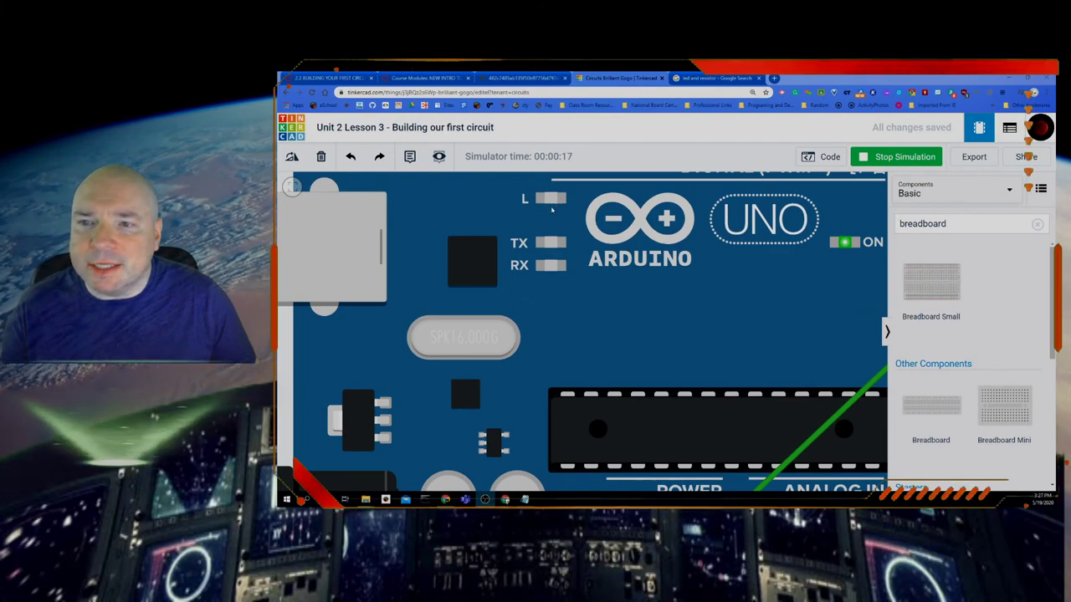
{"action": "scroll", "coordinate": [551, 210], "scroll_direction": "down", "scroll_amount": 5}
{"action": "scroll", "coordinate": [749, 216], "scroll_direction": "up", "scroll_amount": 5}
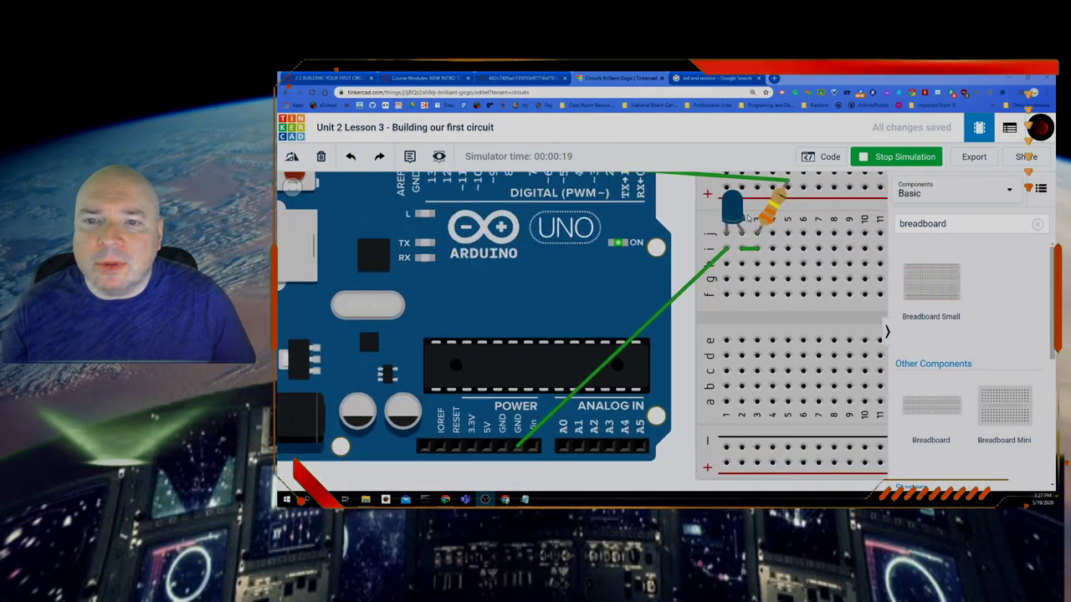
{"action": "scroll", "coordinate": [734, 236], "scroll_direction": "down", "scroll_amount": 5}
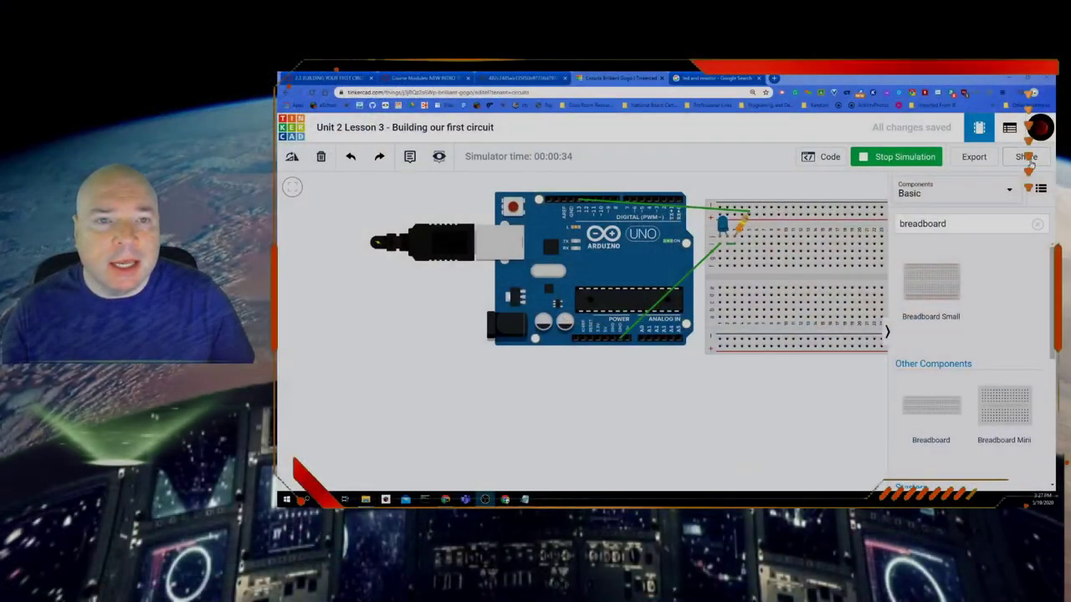
{"action": "left_click", "coordinate": [1027, 158]}
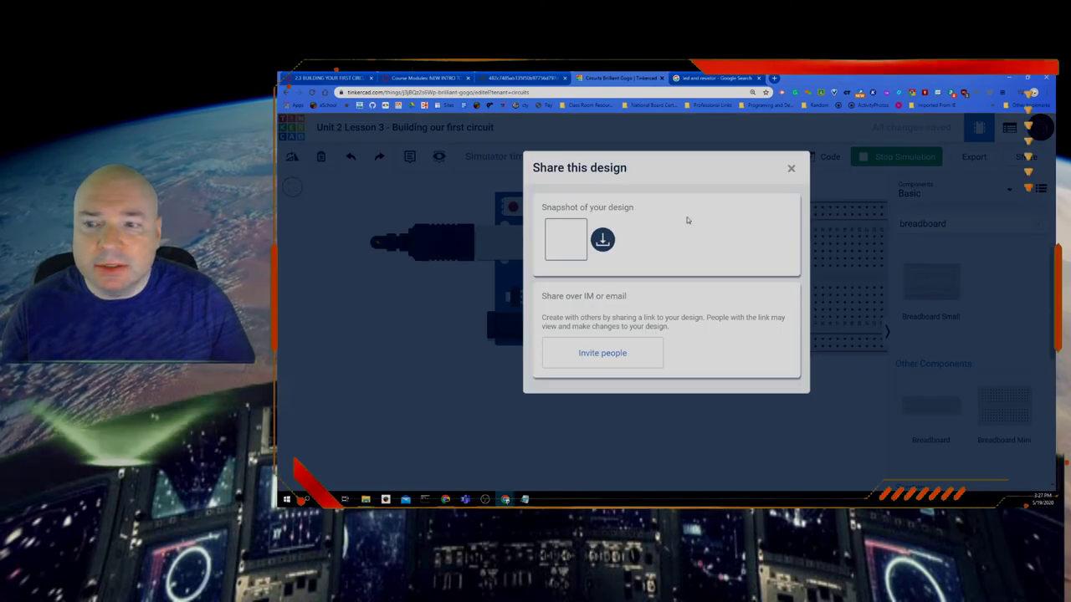
{"action": "left_click", "coordinate": [576, 355]}
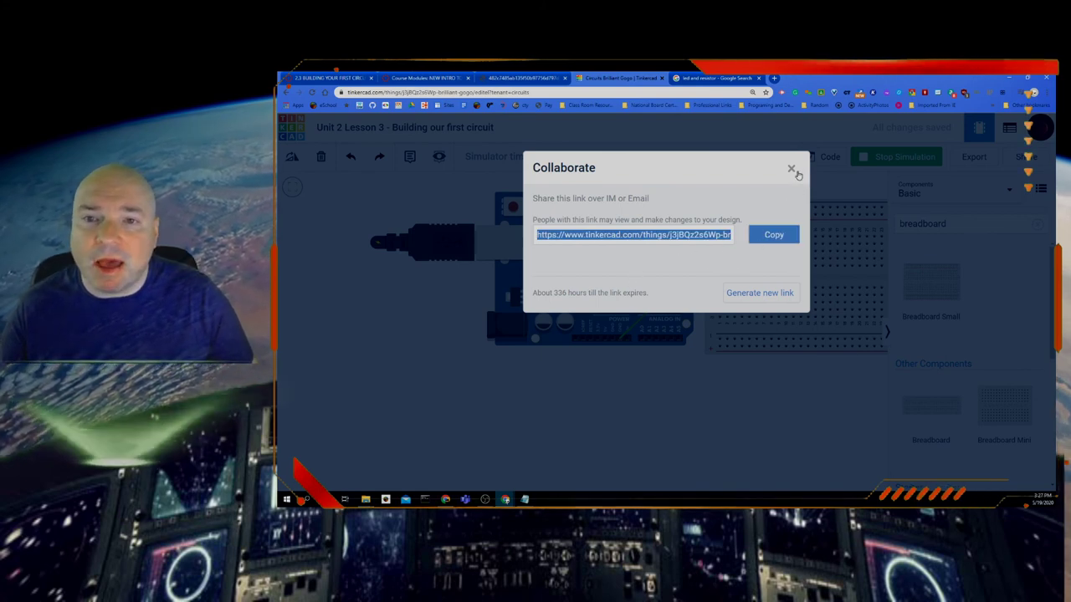
{"action": "left_click", "coordinate": [792, 170]}
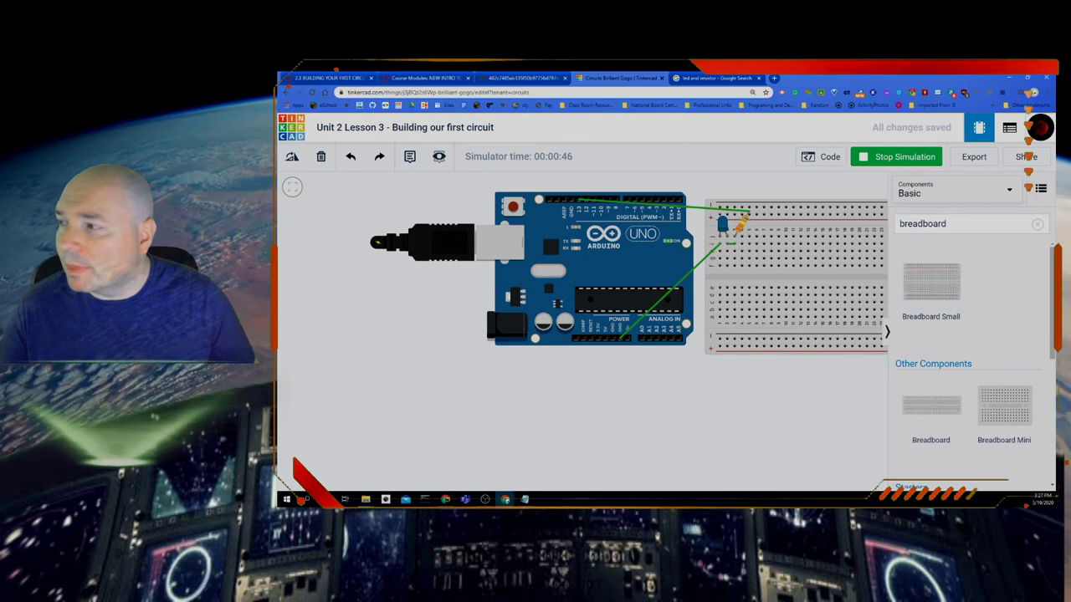